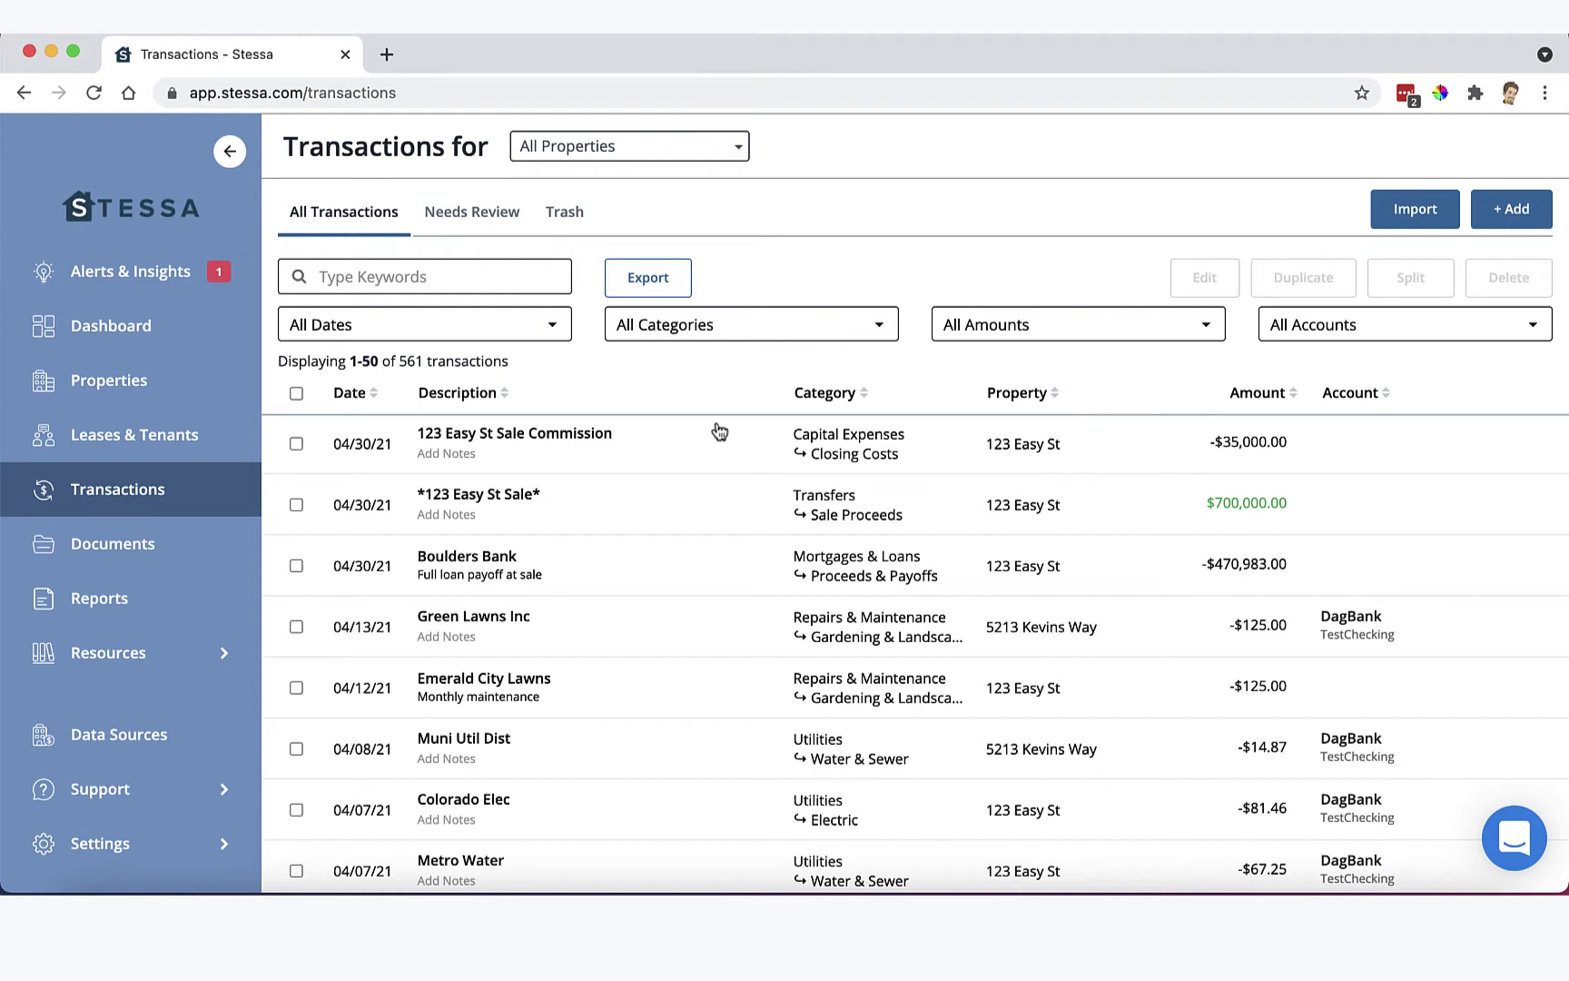
click(102, 495)
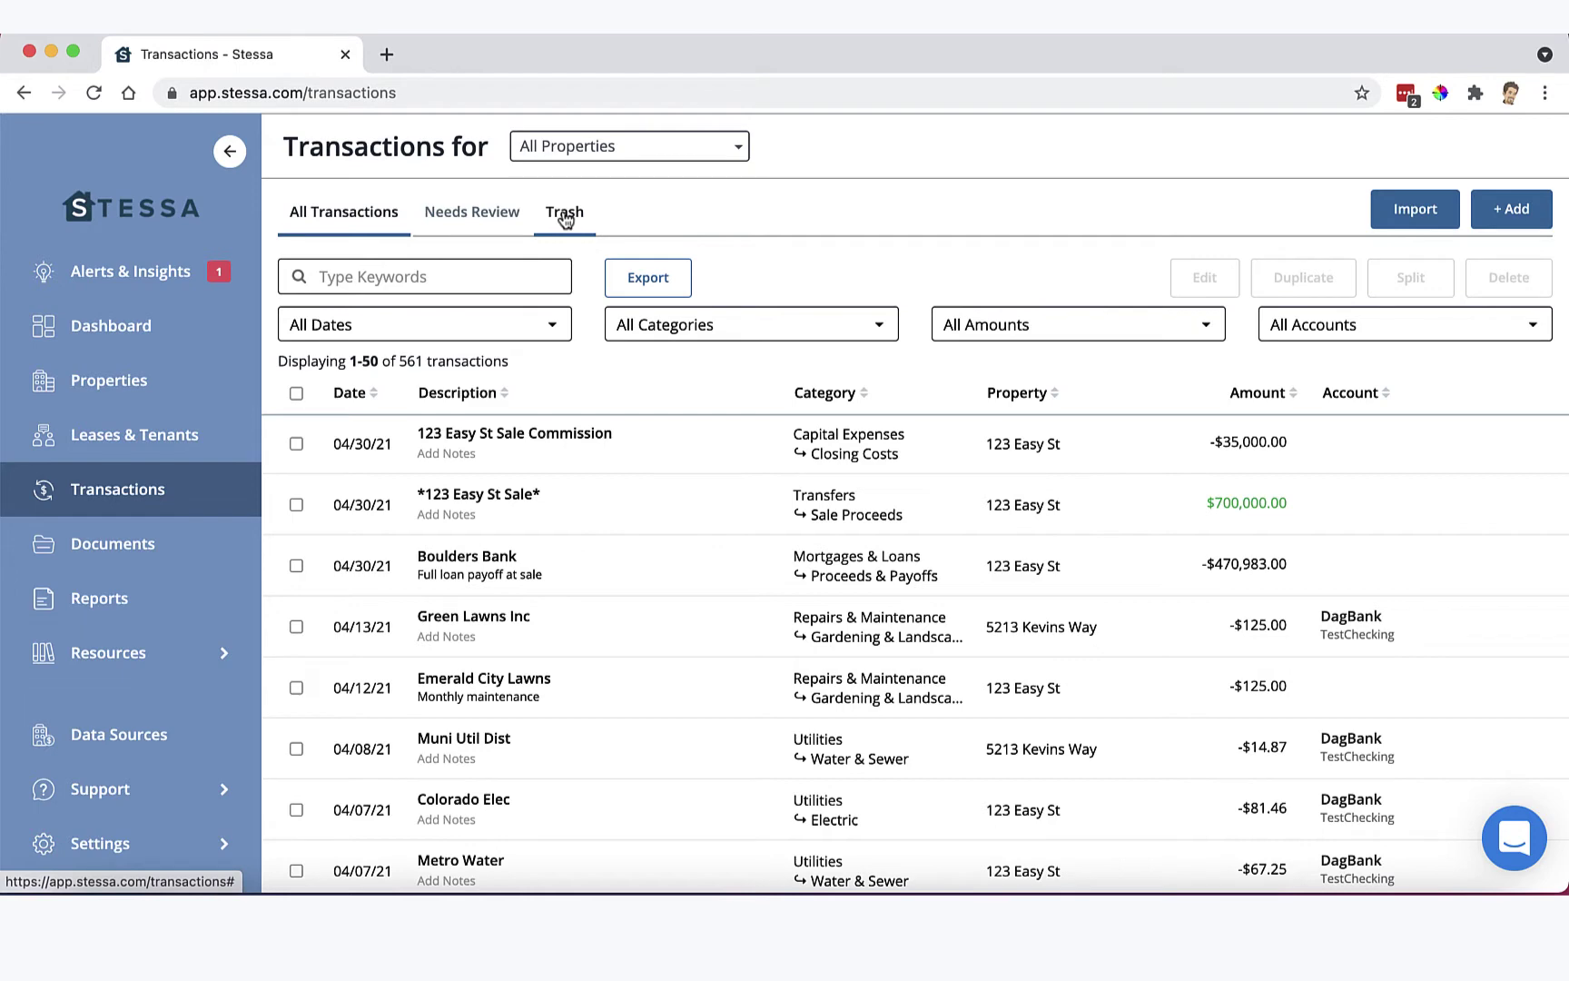
click(565, 218)
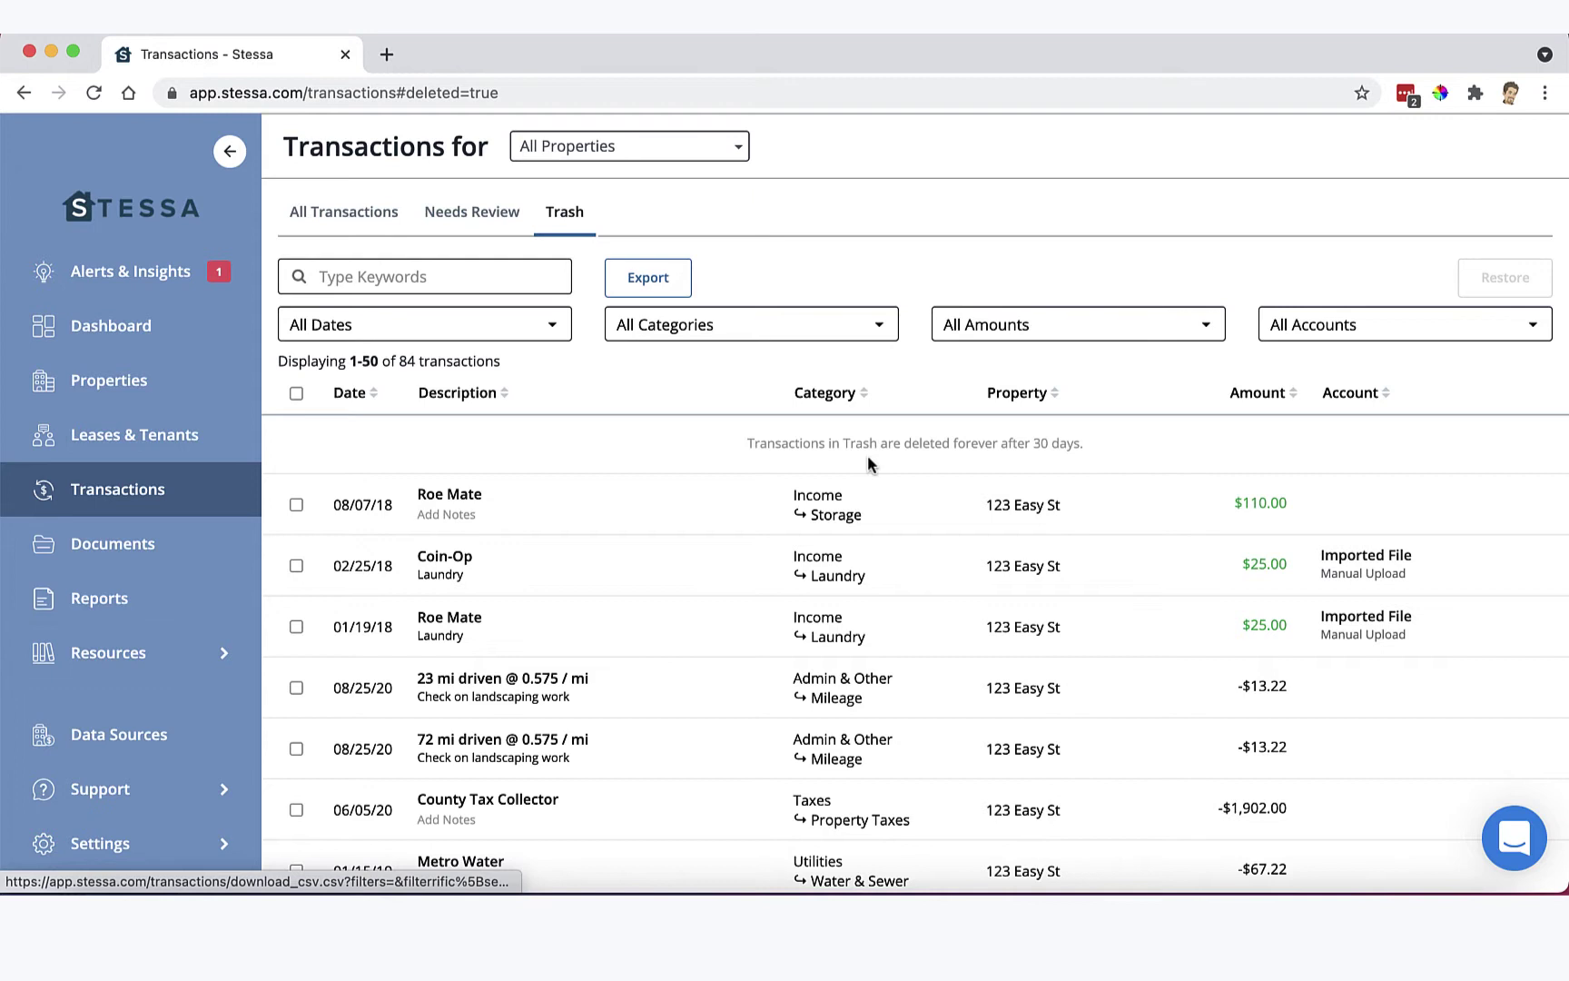
scroll(1185, 600, down, 1)
scroll(1185, 607, up, 1)
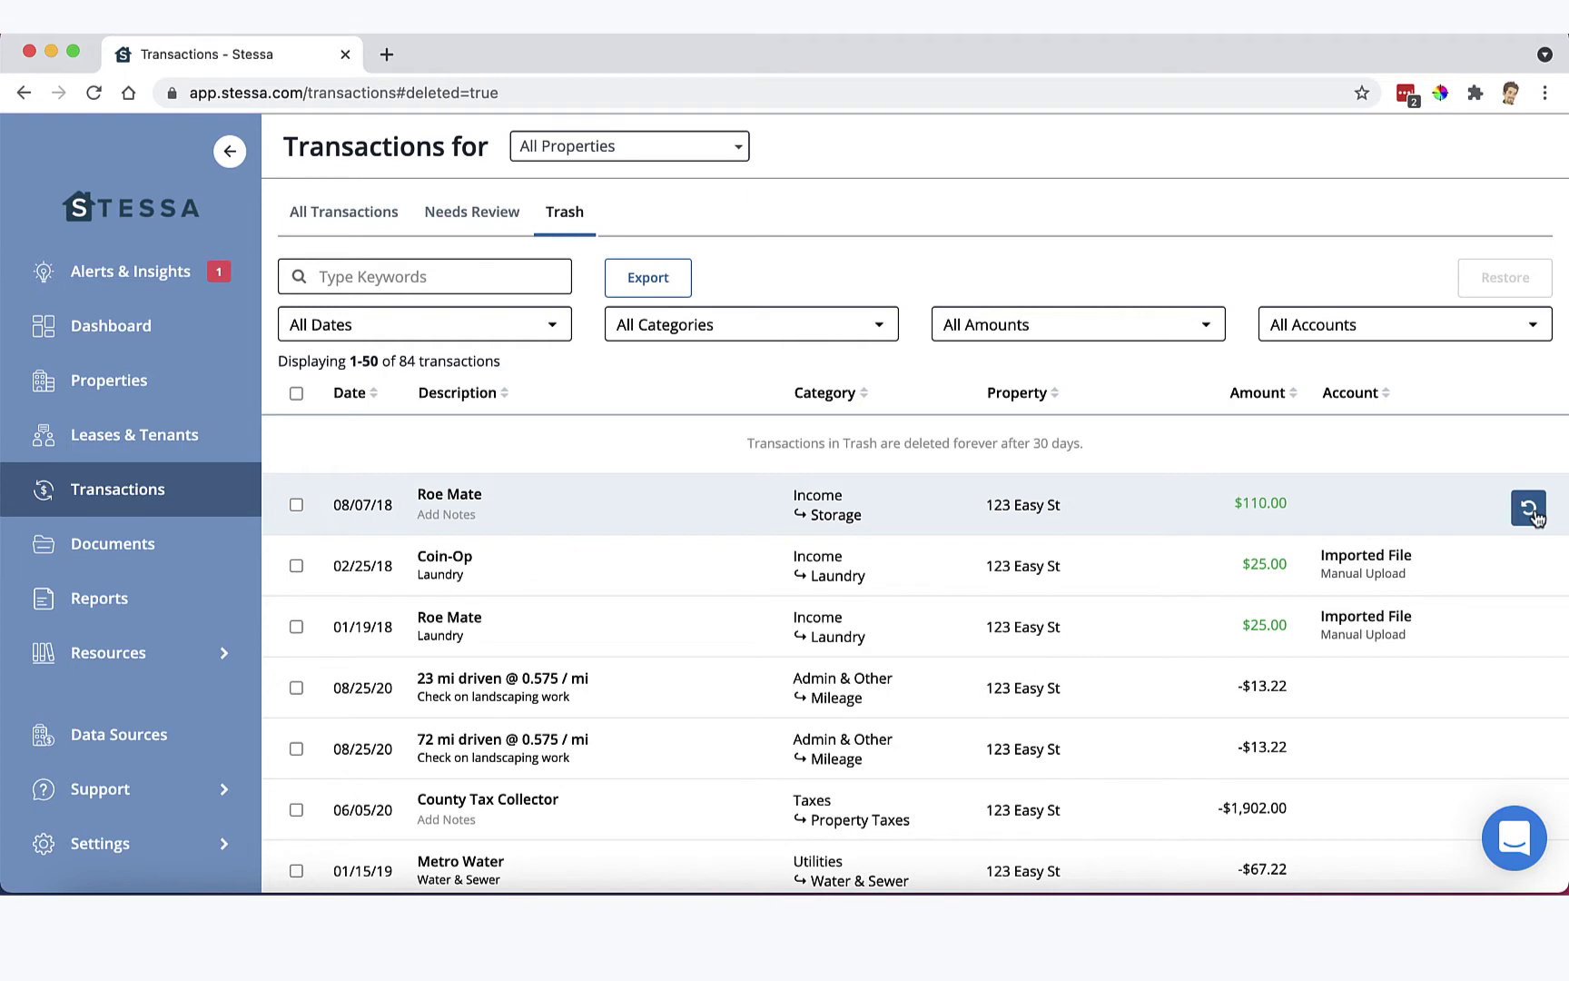
click(1531, 514)
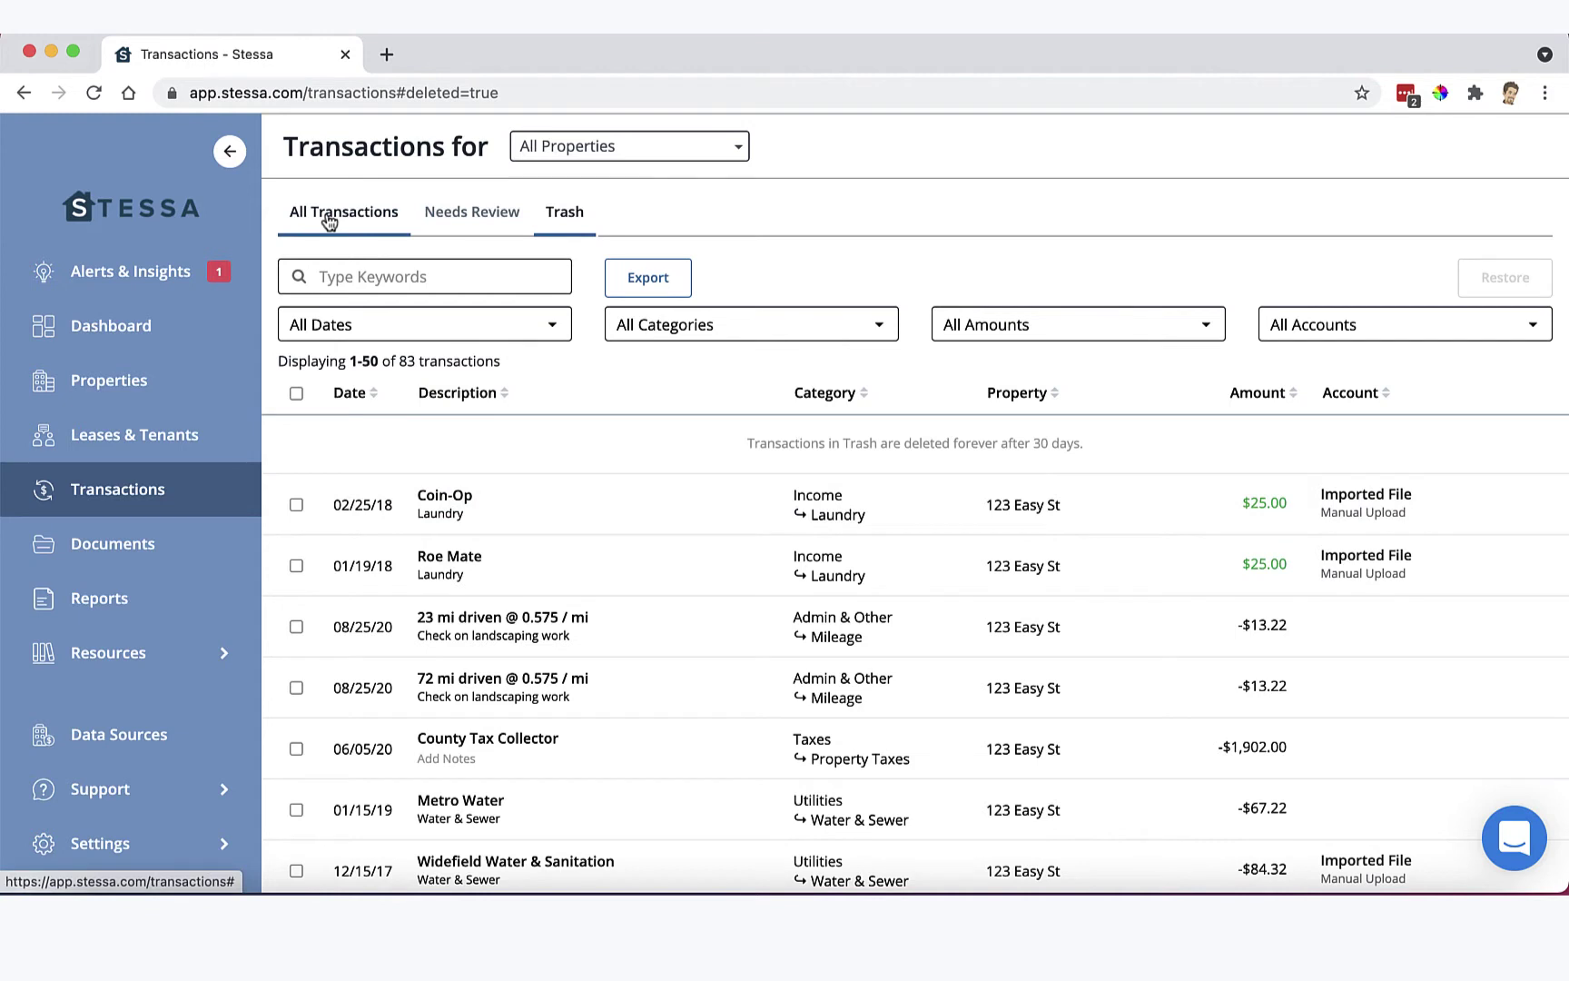
Select the Coin-Op laundry, 01/19/18 Roe Mate laundry and 08/25/20 23-mile mileage entries in Trash
click(296, 506)
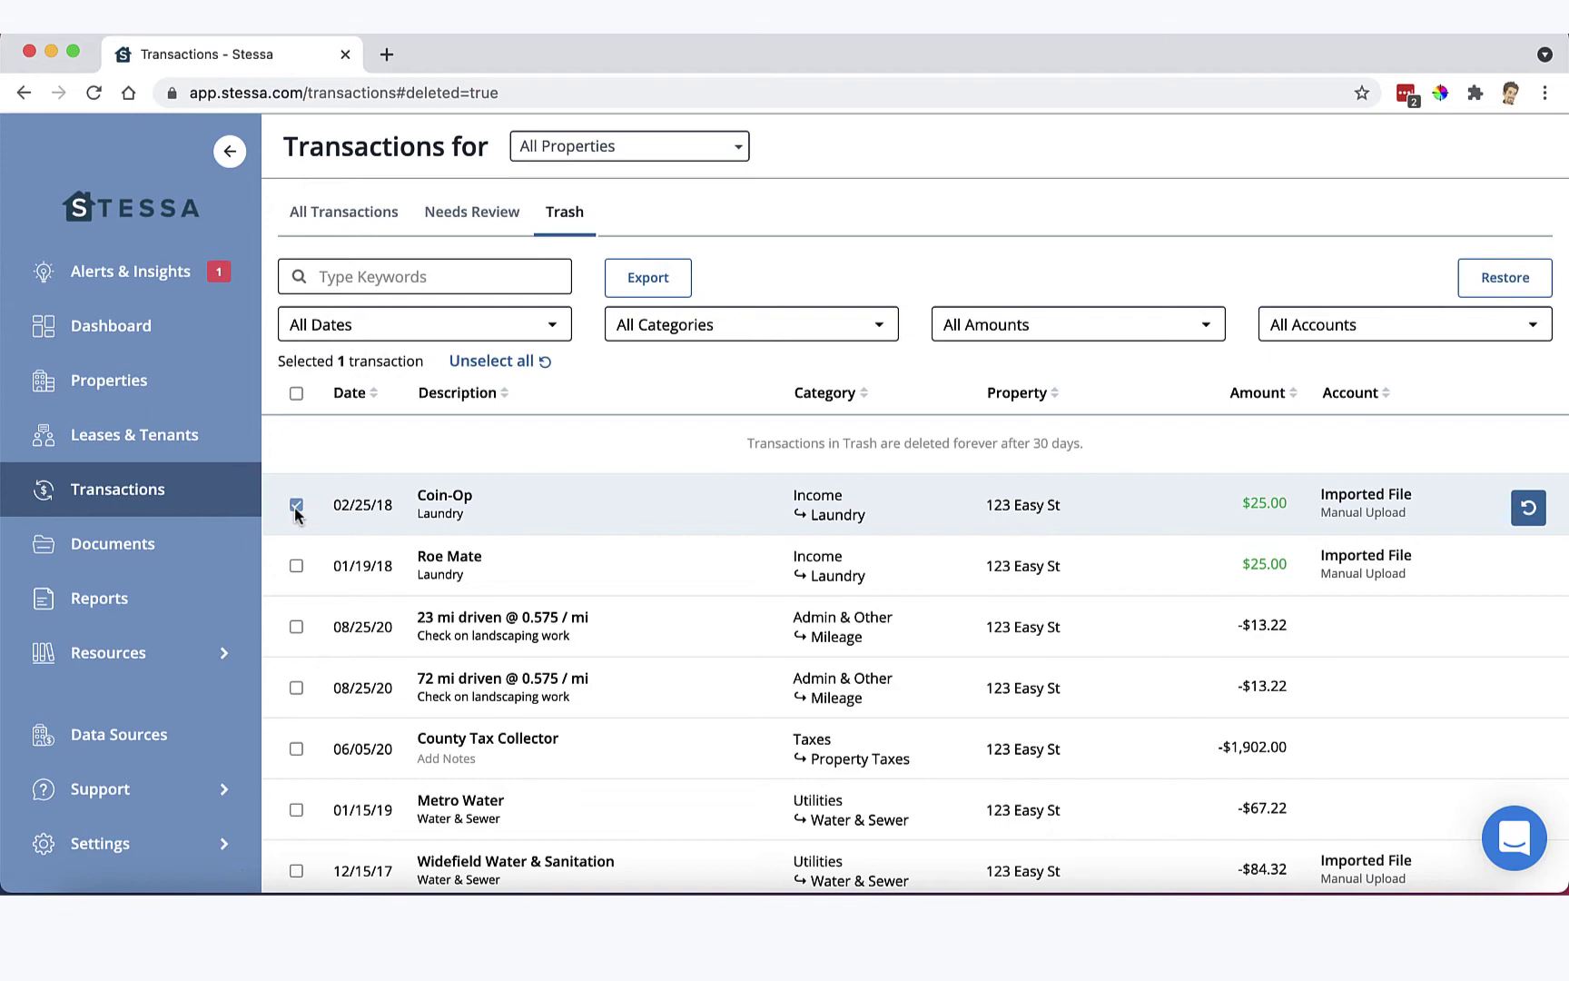
click(296, 569)
click(296, 628)
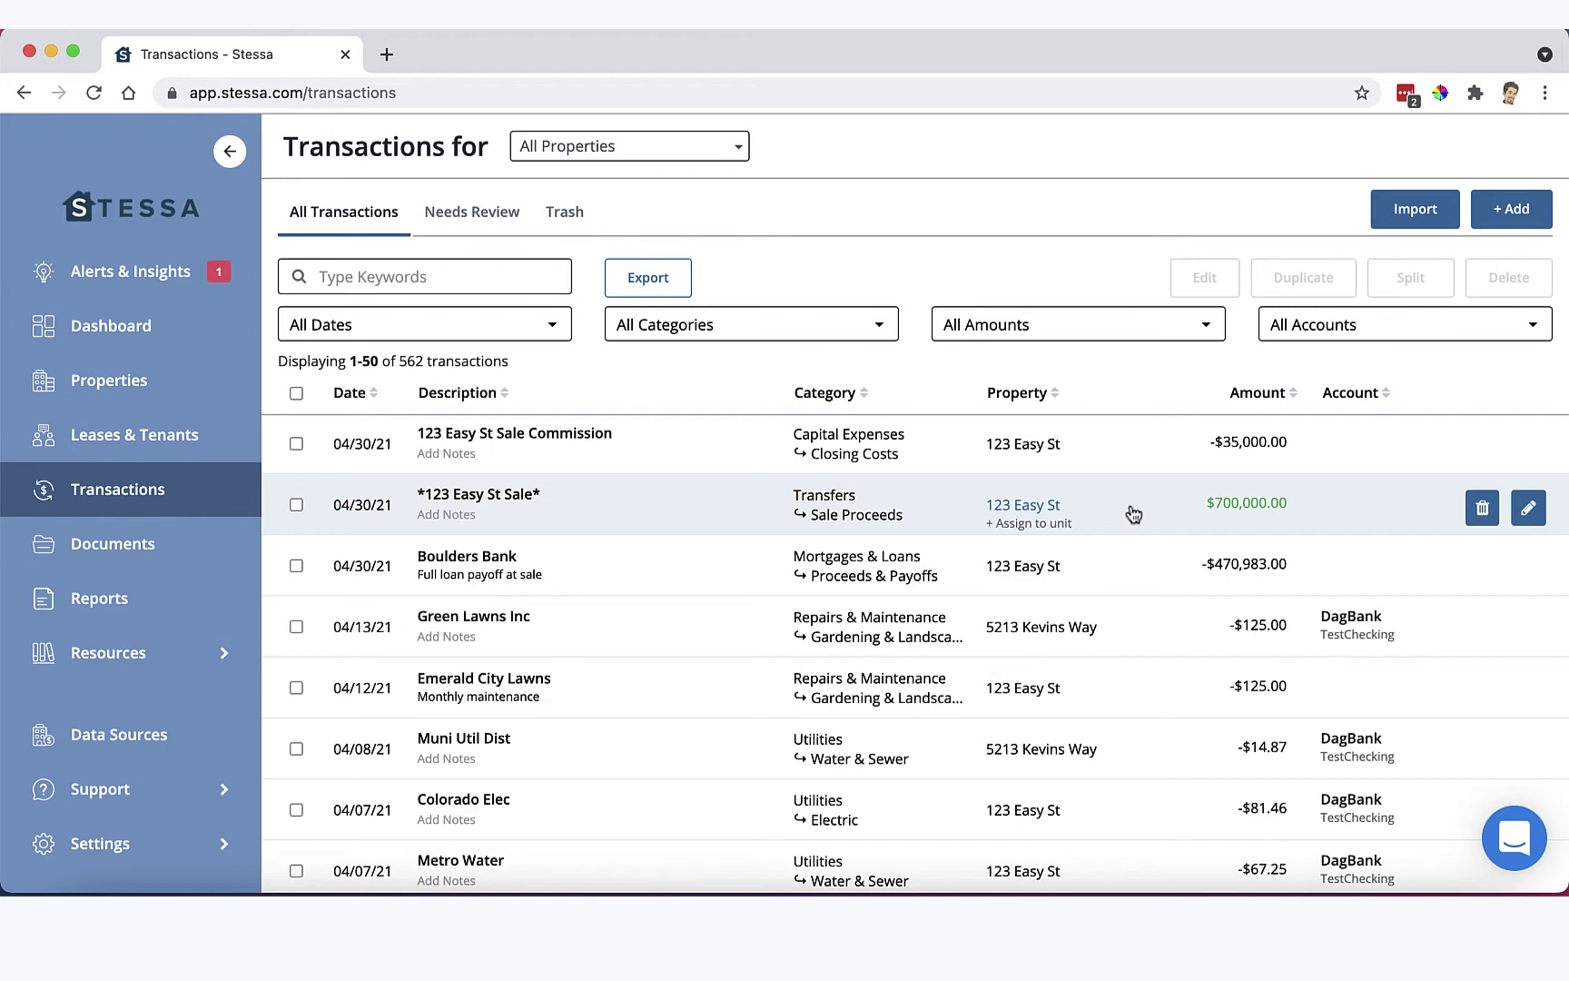
click(1133, 513)
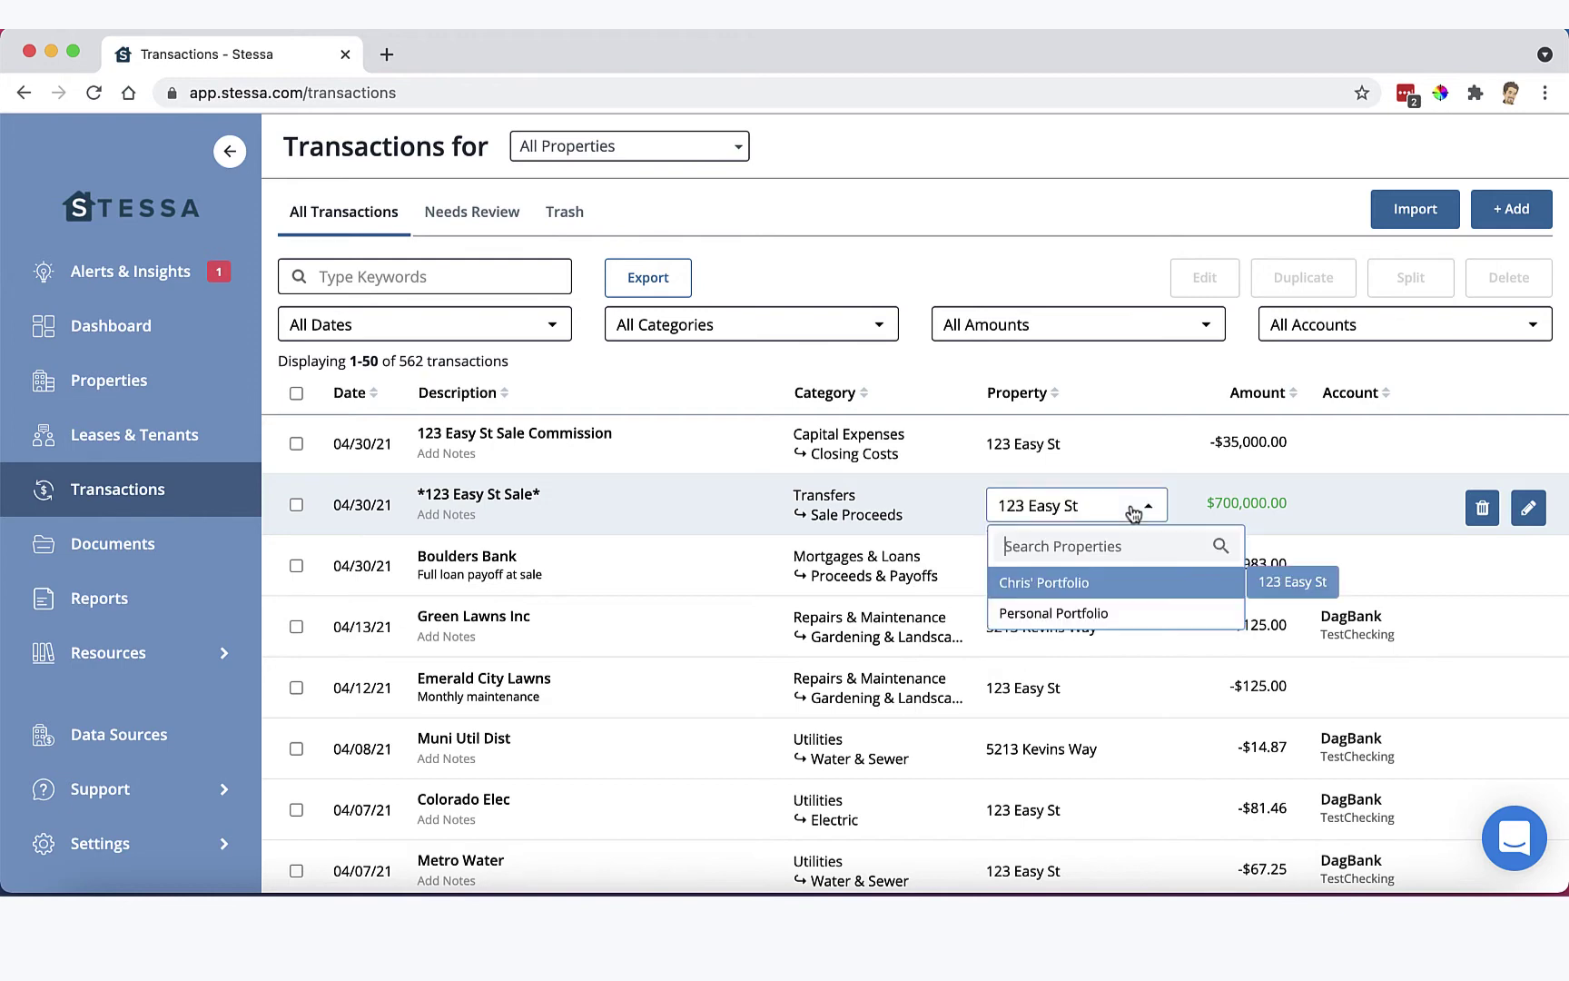
click(1530, 511)
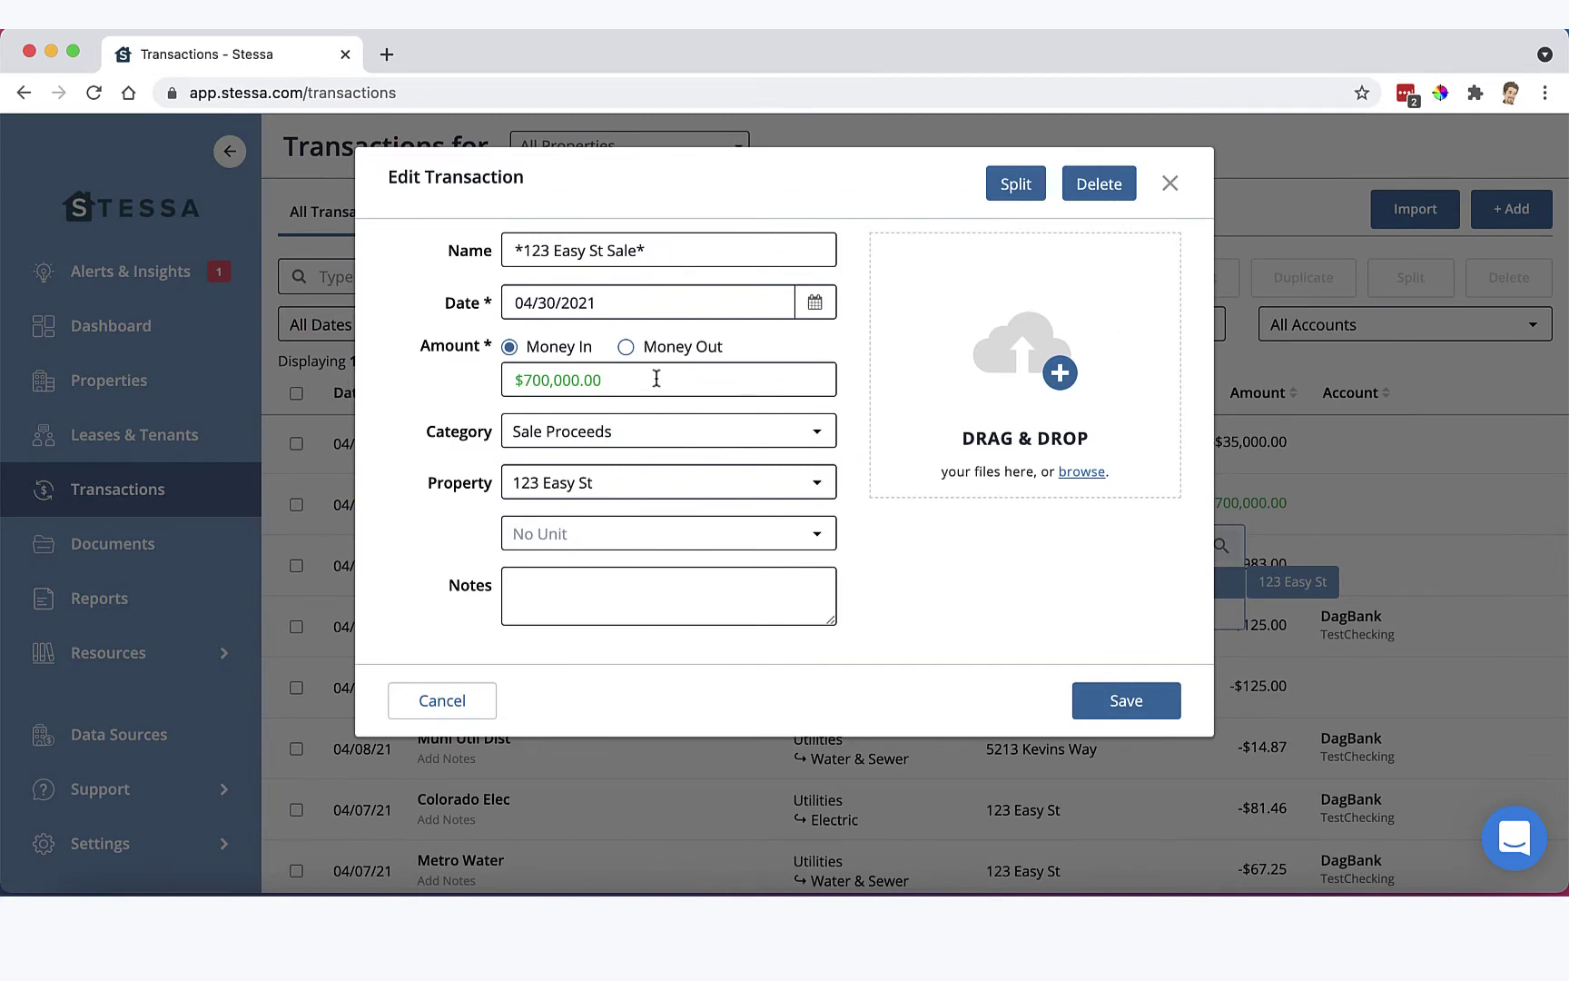
click(669, 439)
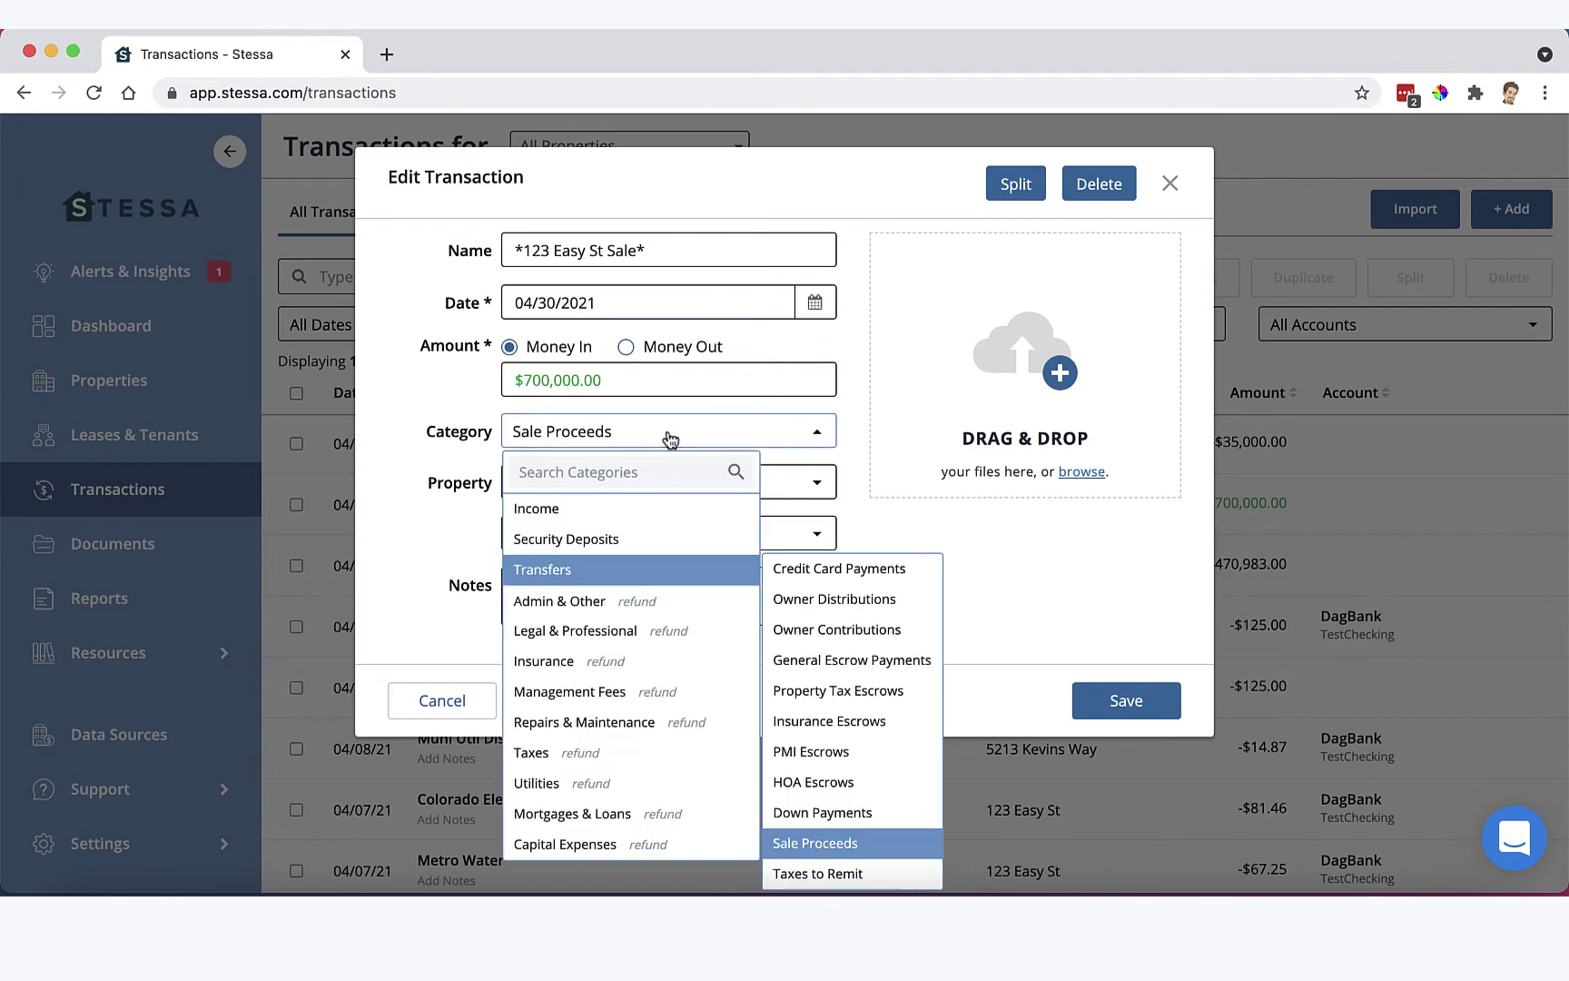
click(822, 841)
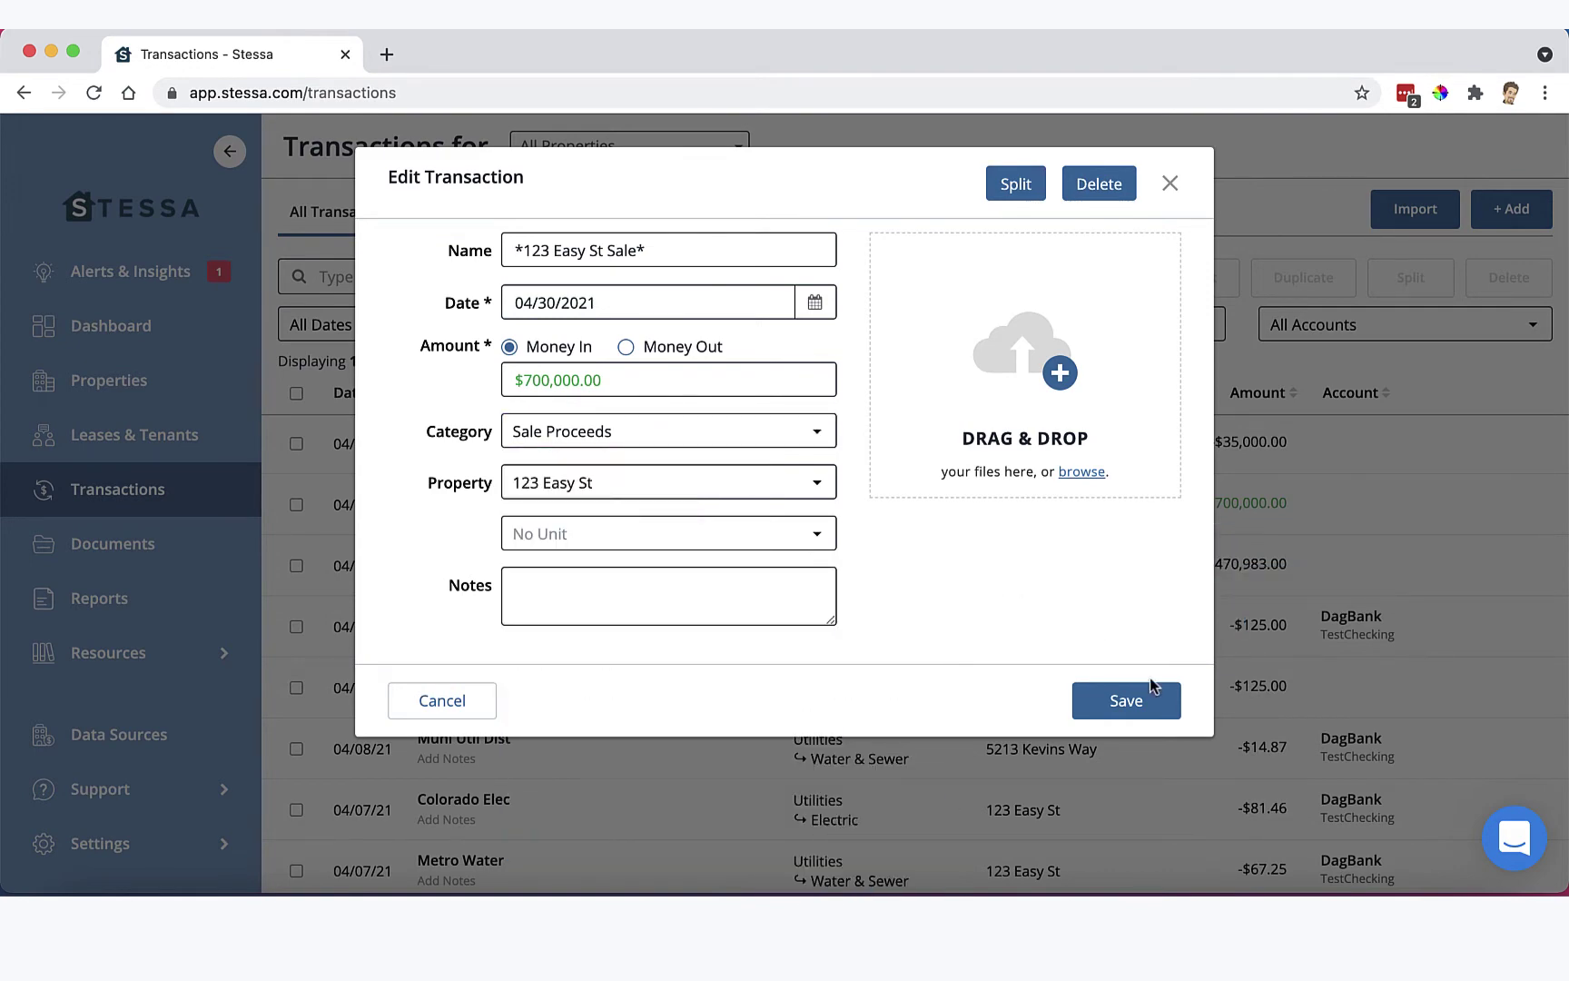
click(1126, 701)
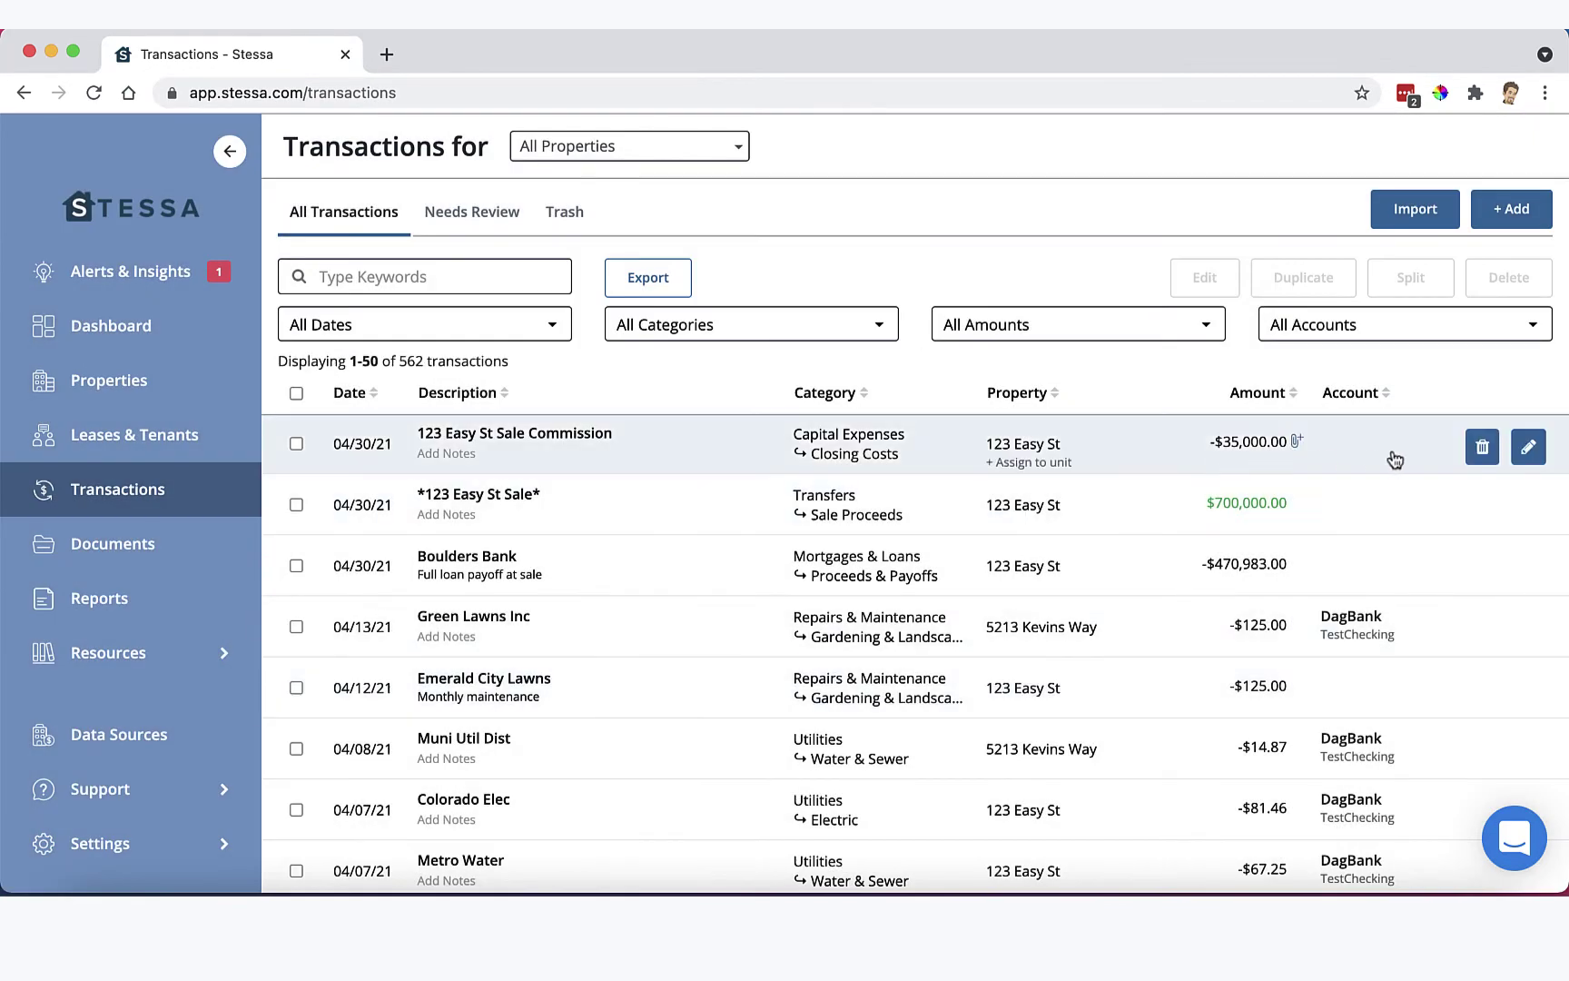
click(1528, 449)
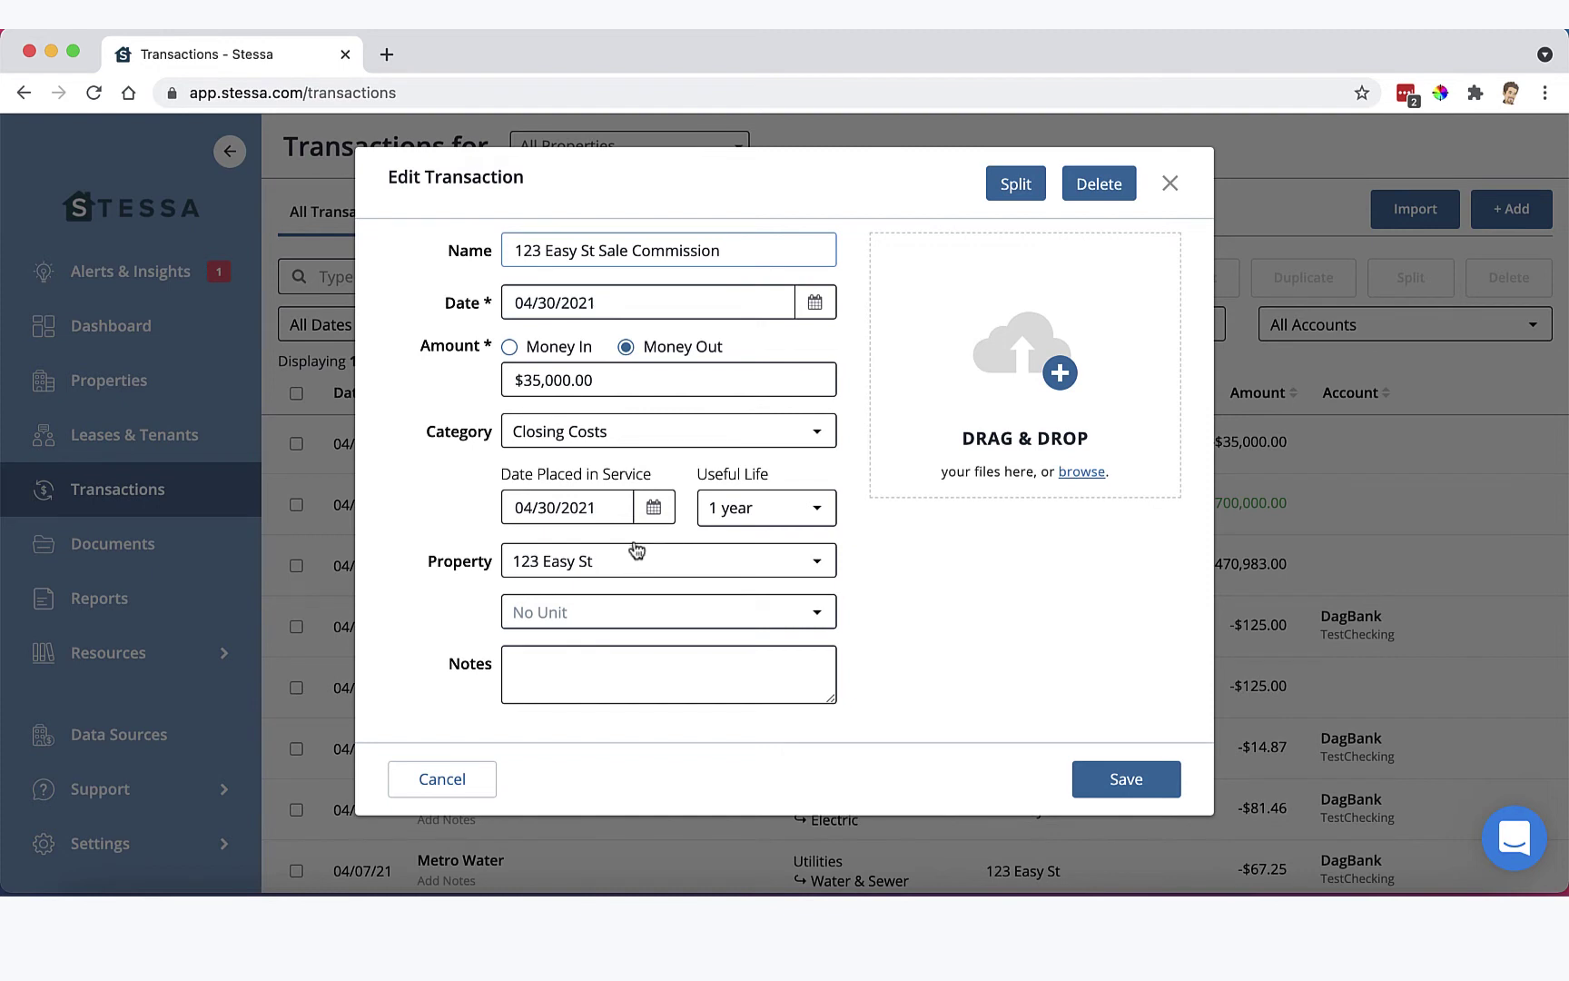
click(628, 442)
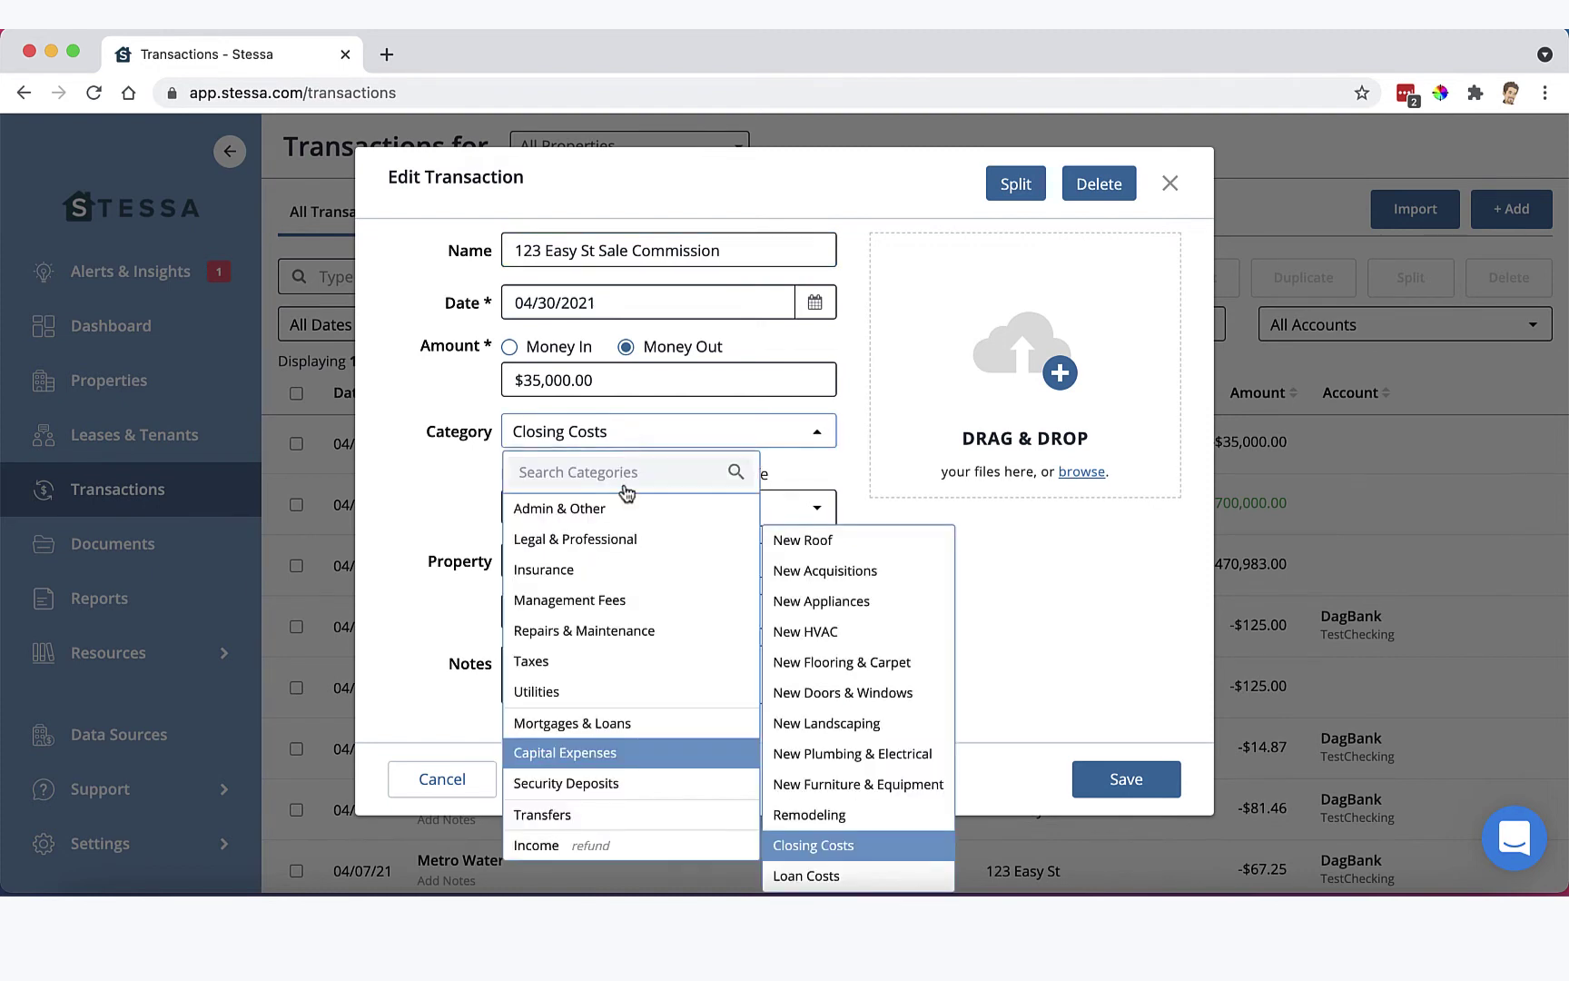
click(793, 843)
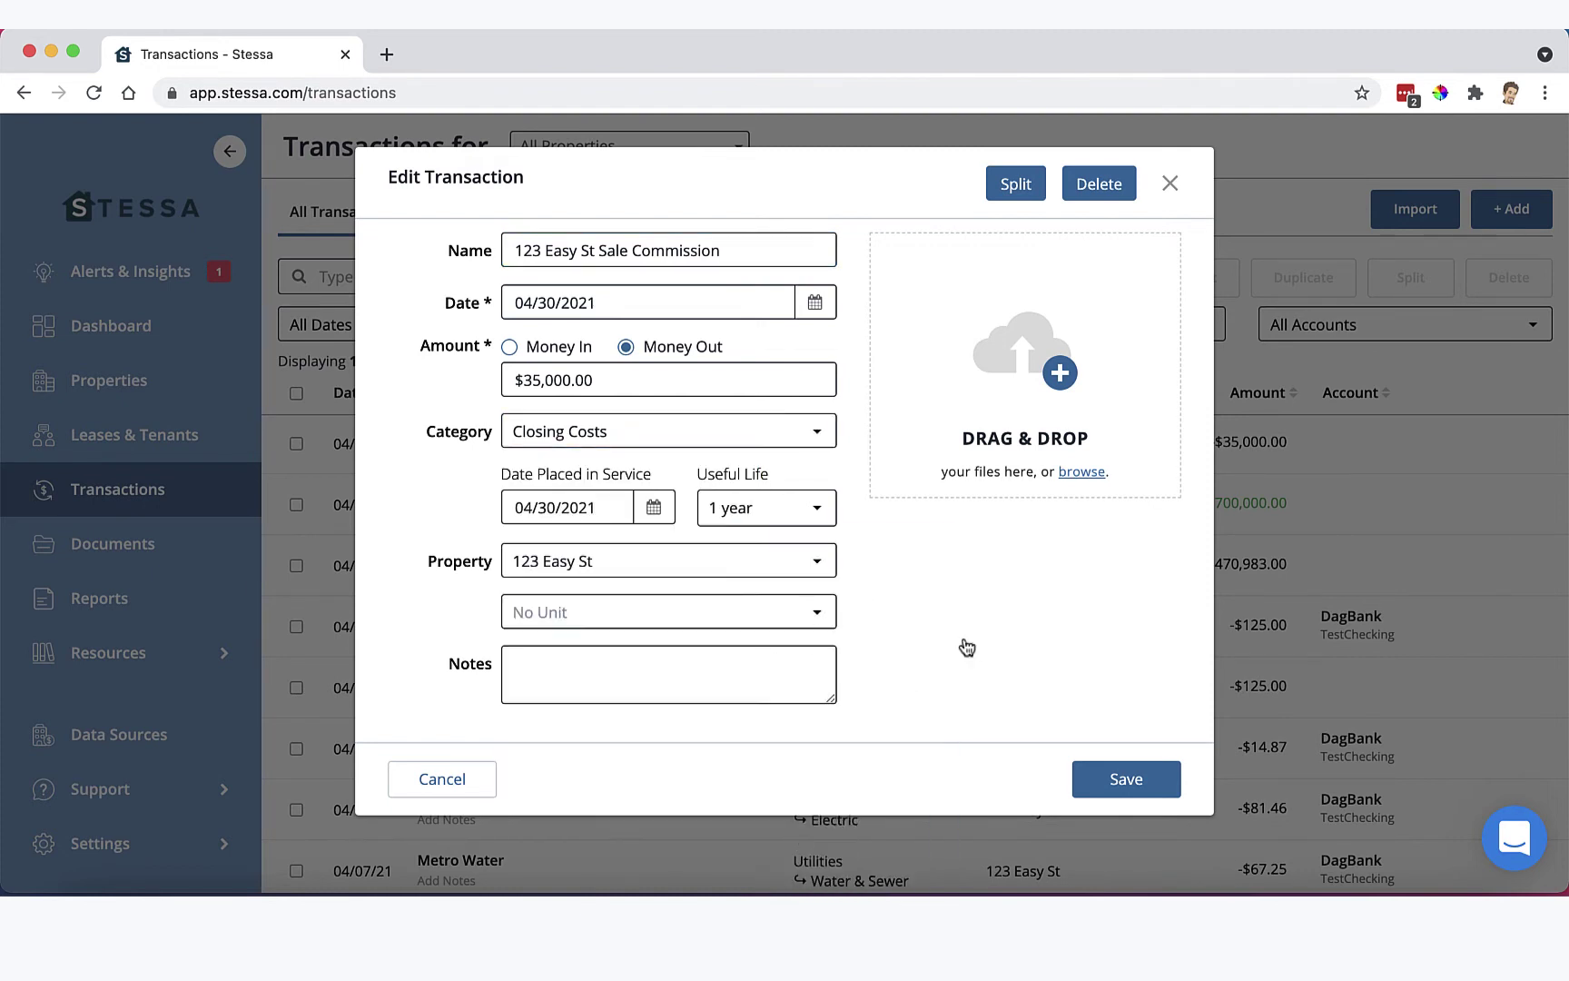
click(1170, 186)
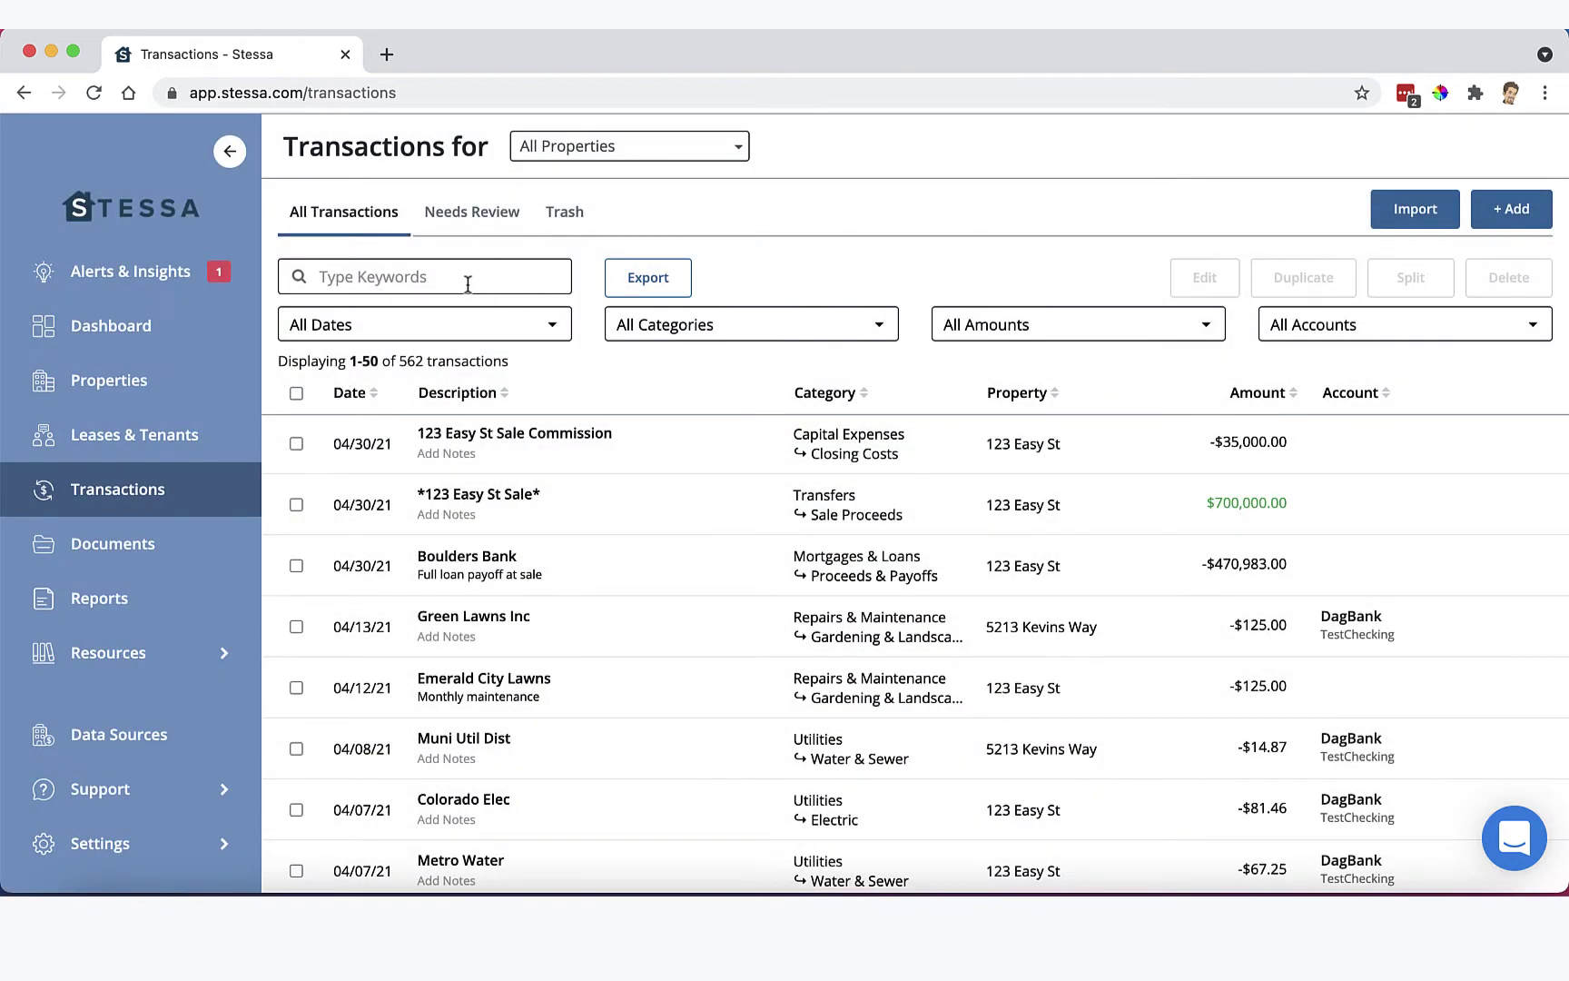
Filter the transactions list to the date range 3/01/2018 to 3/1/2018
click(474, 328)
click(387, 401)
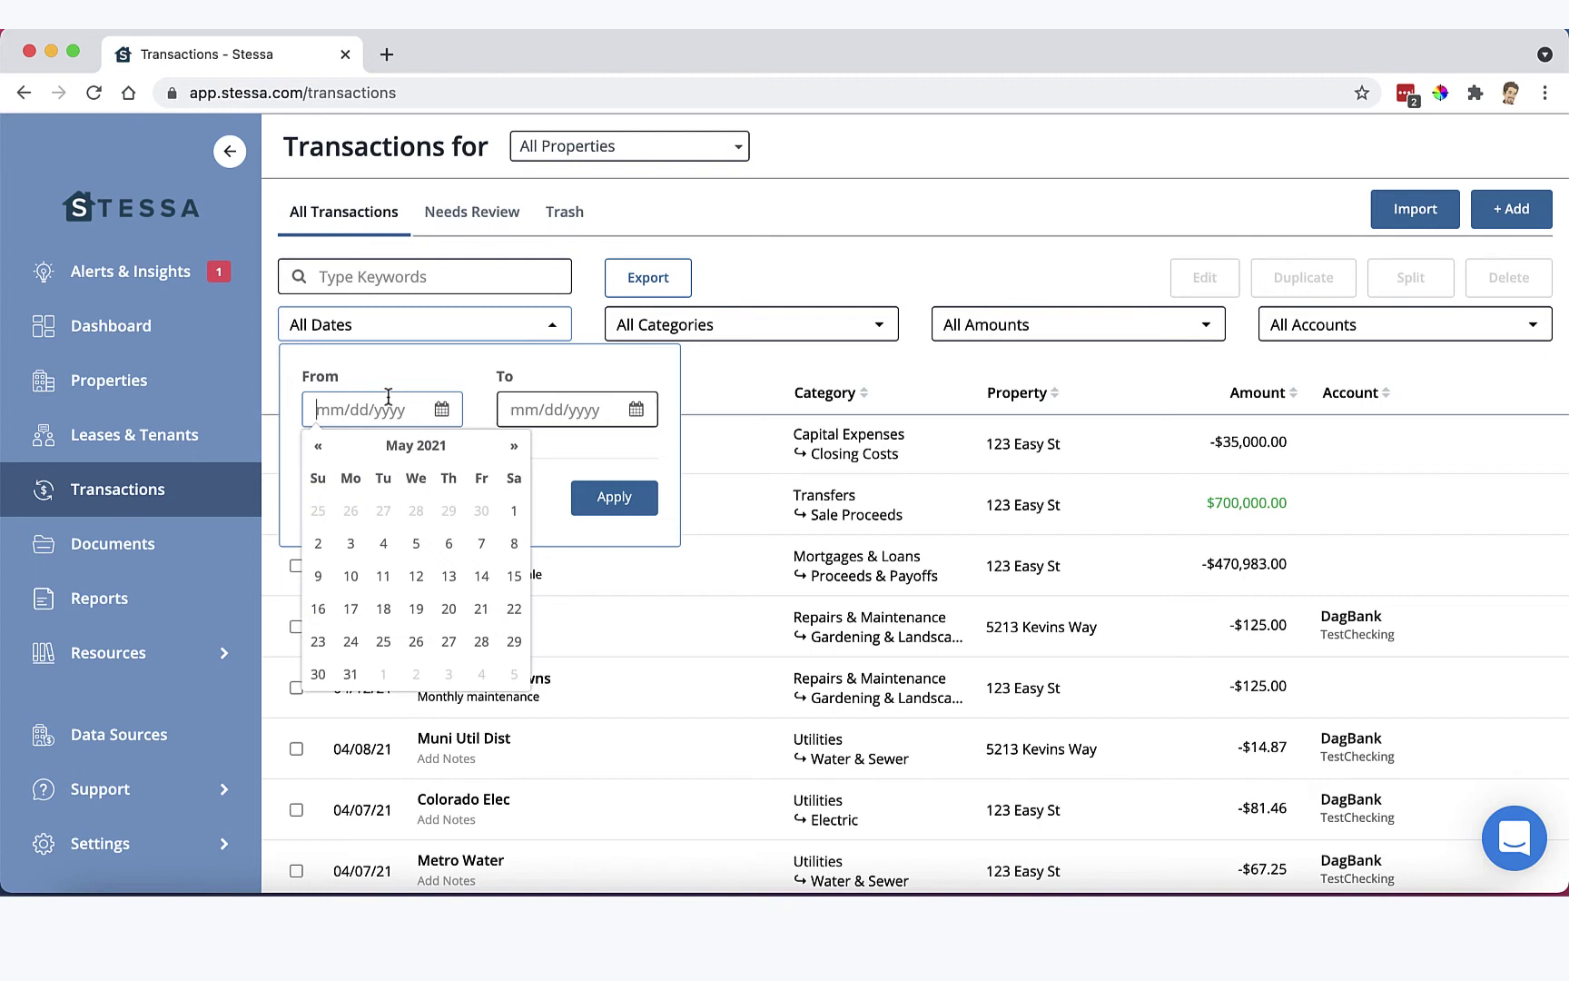
text(3/01)
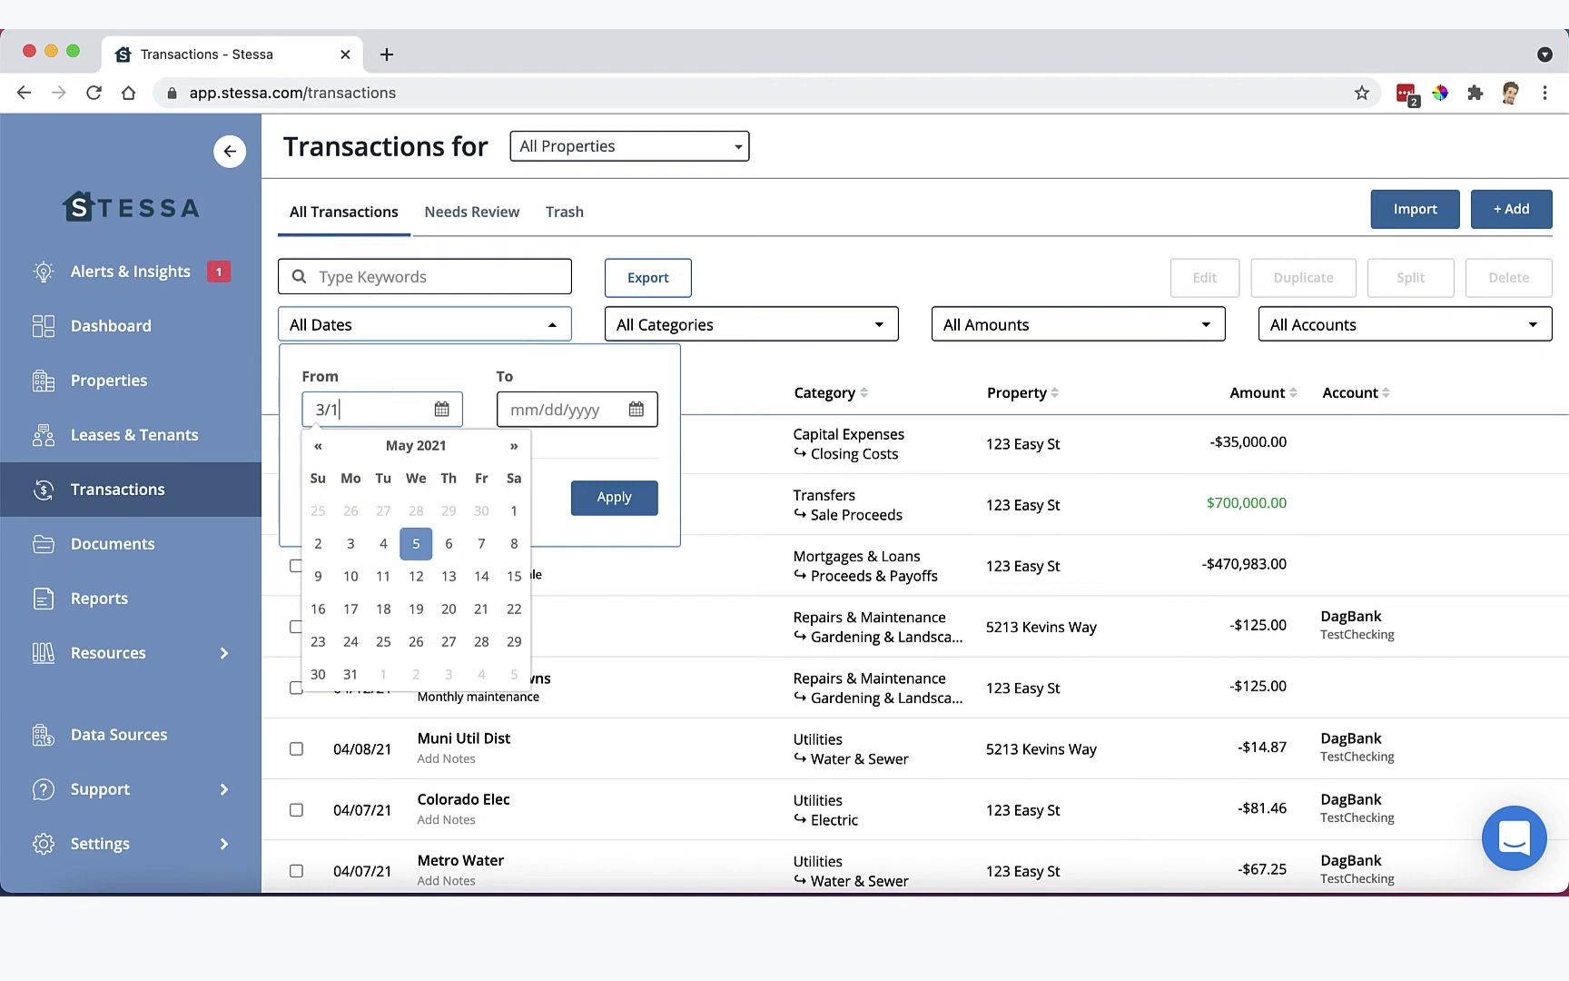
text(/2018)
key(Tab)
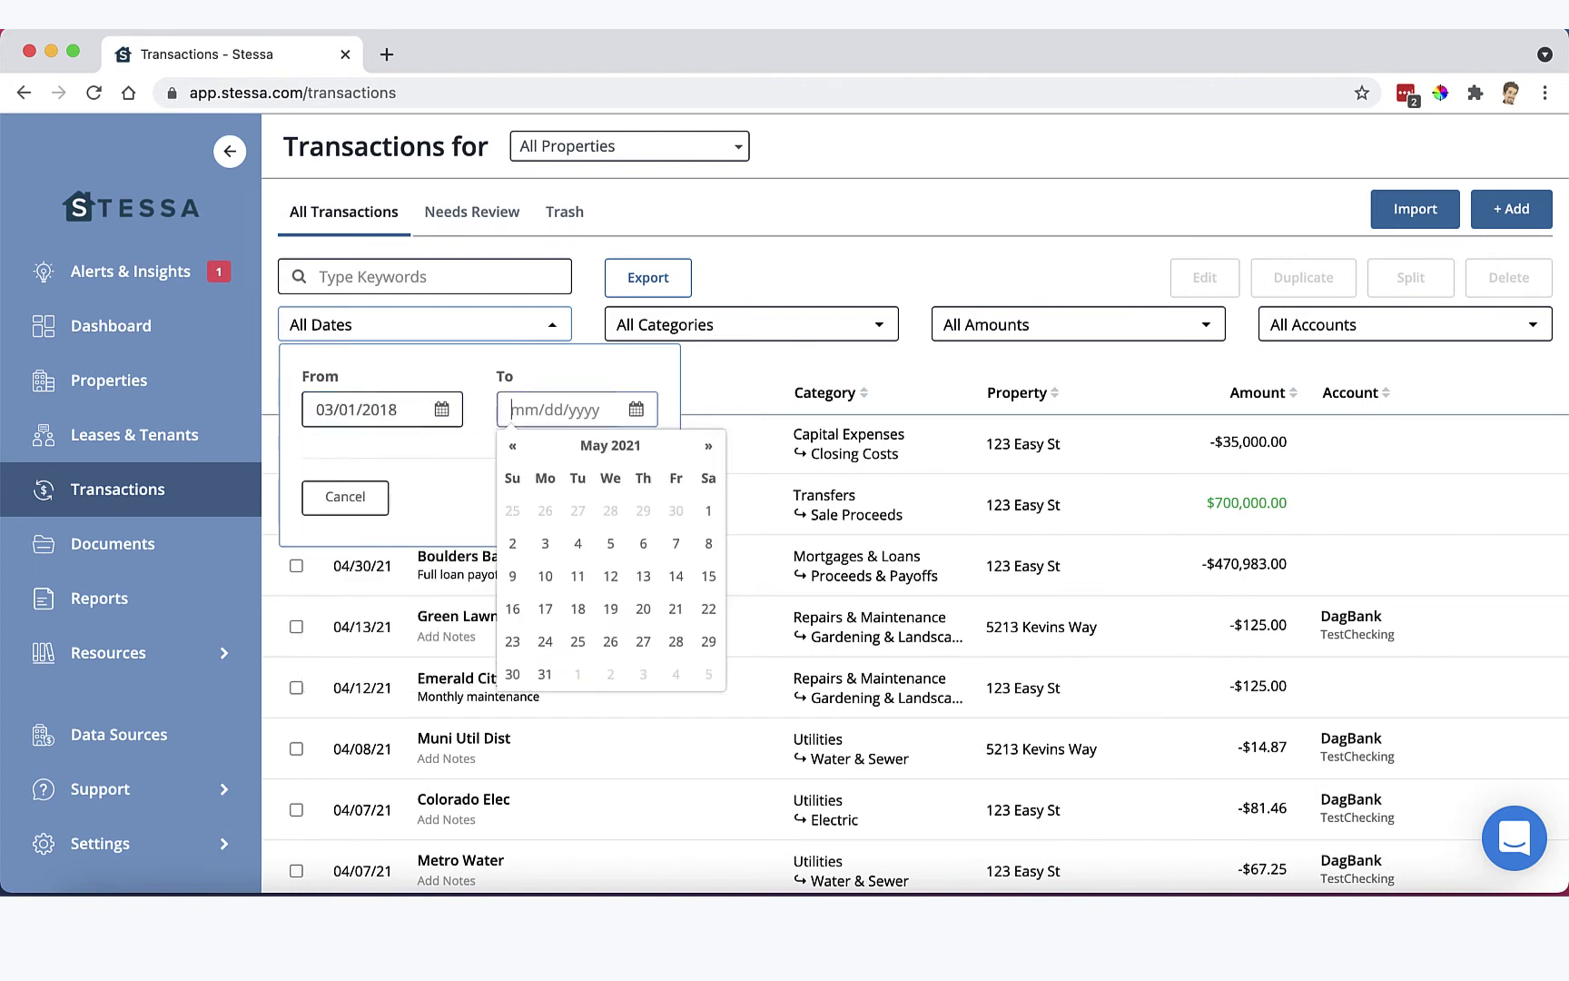
text(3/1/2018)
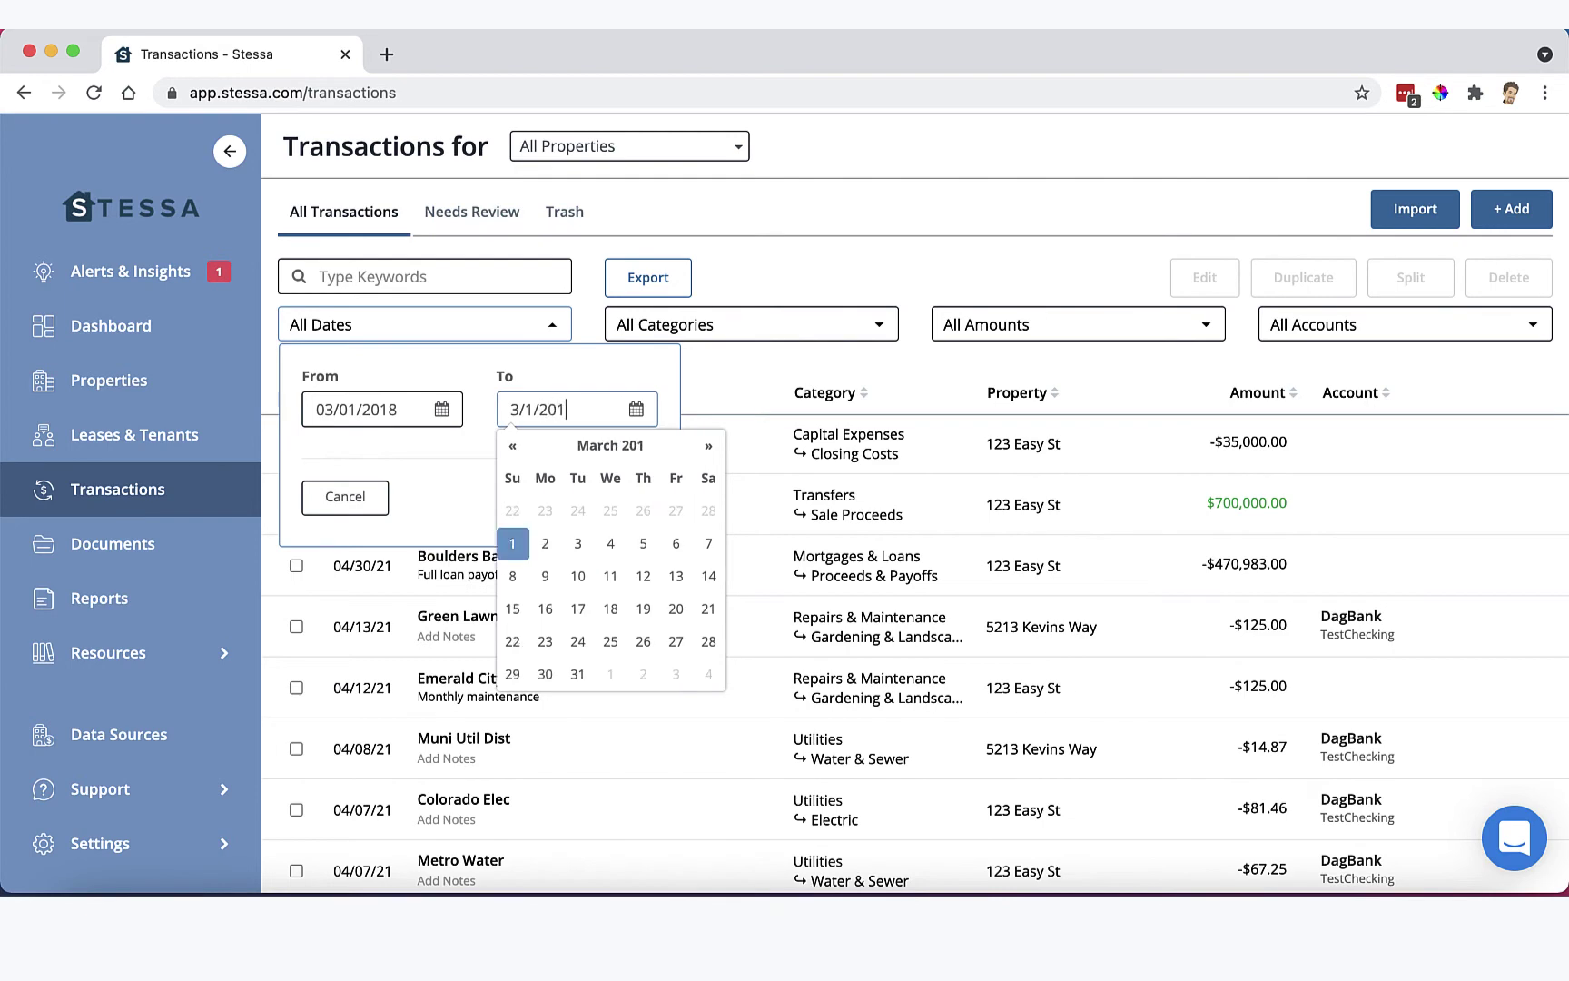
click(614, 507)
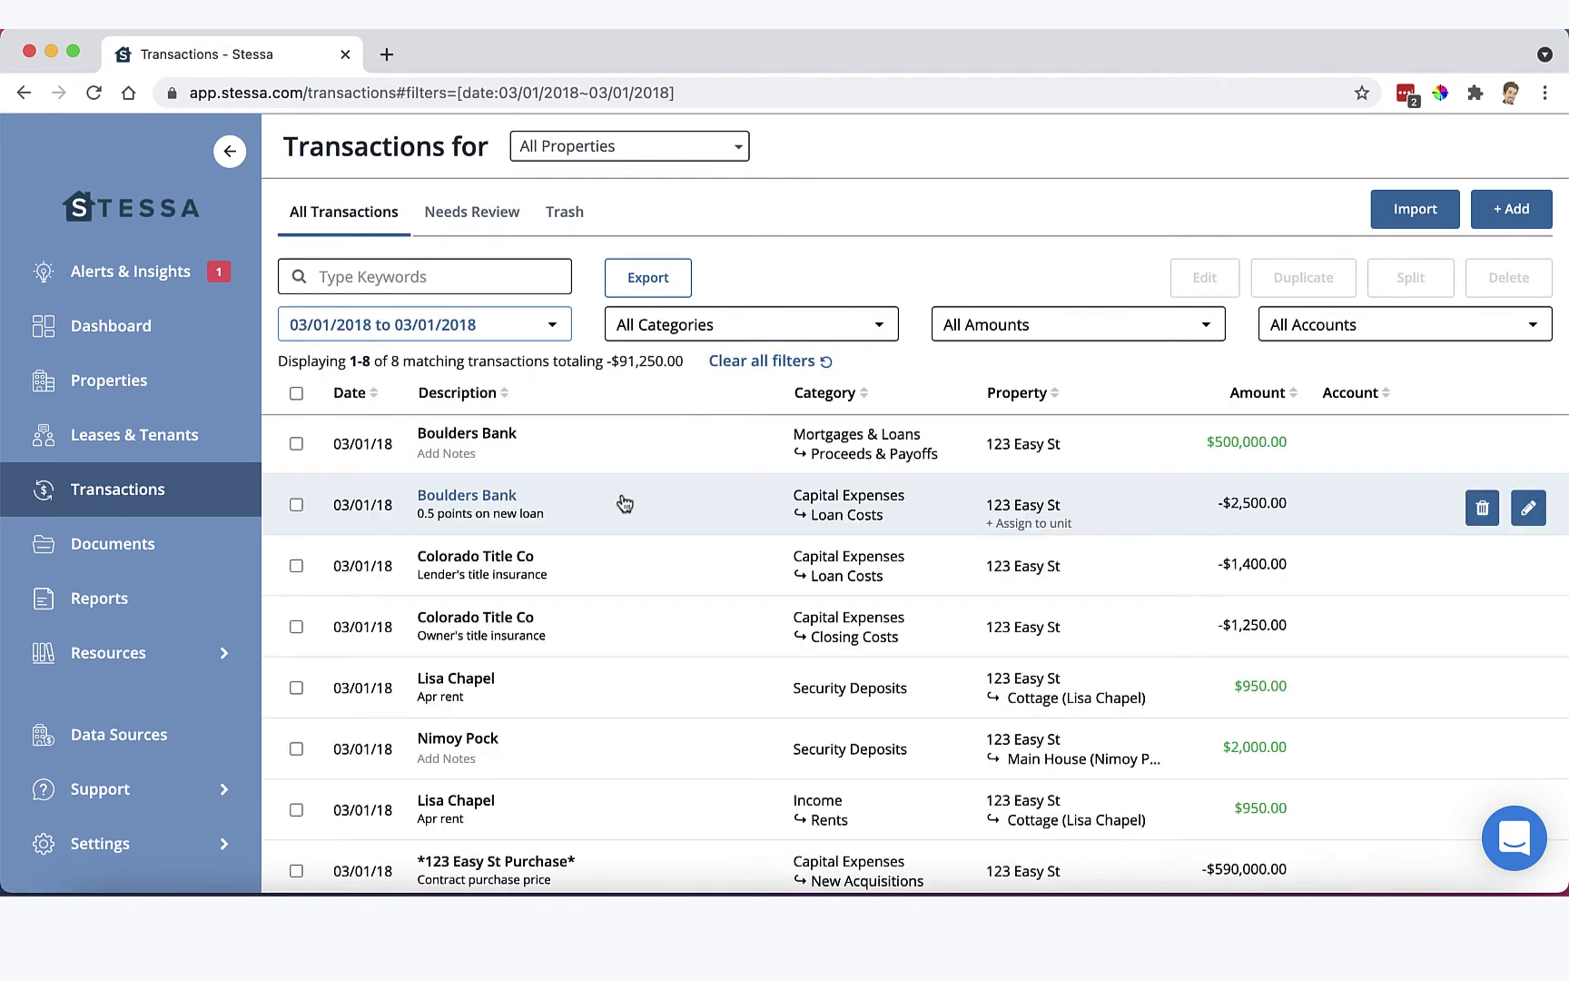
Review the filtered results, then reset the date filter back to All Dates
scroll(711, 709, down, 4)
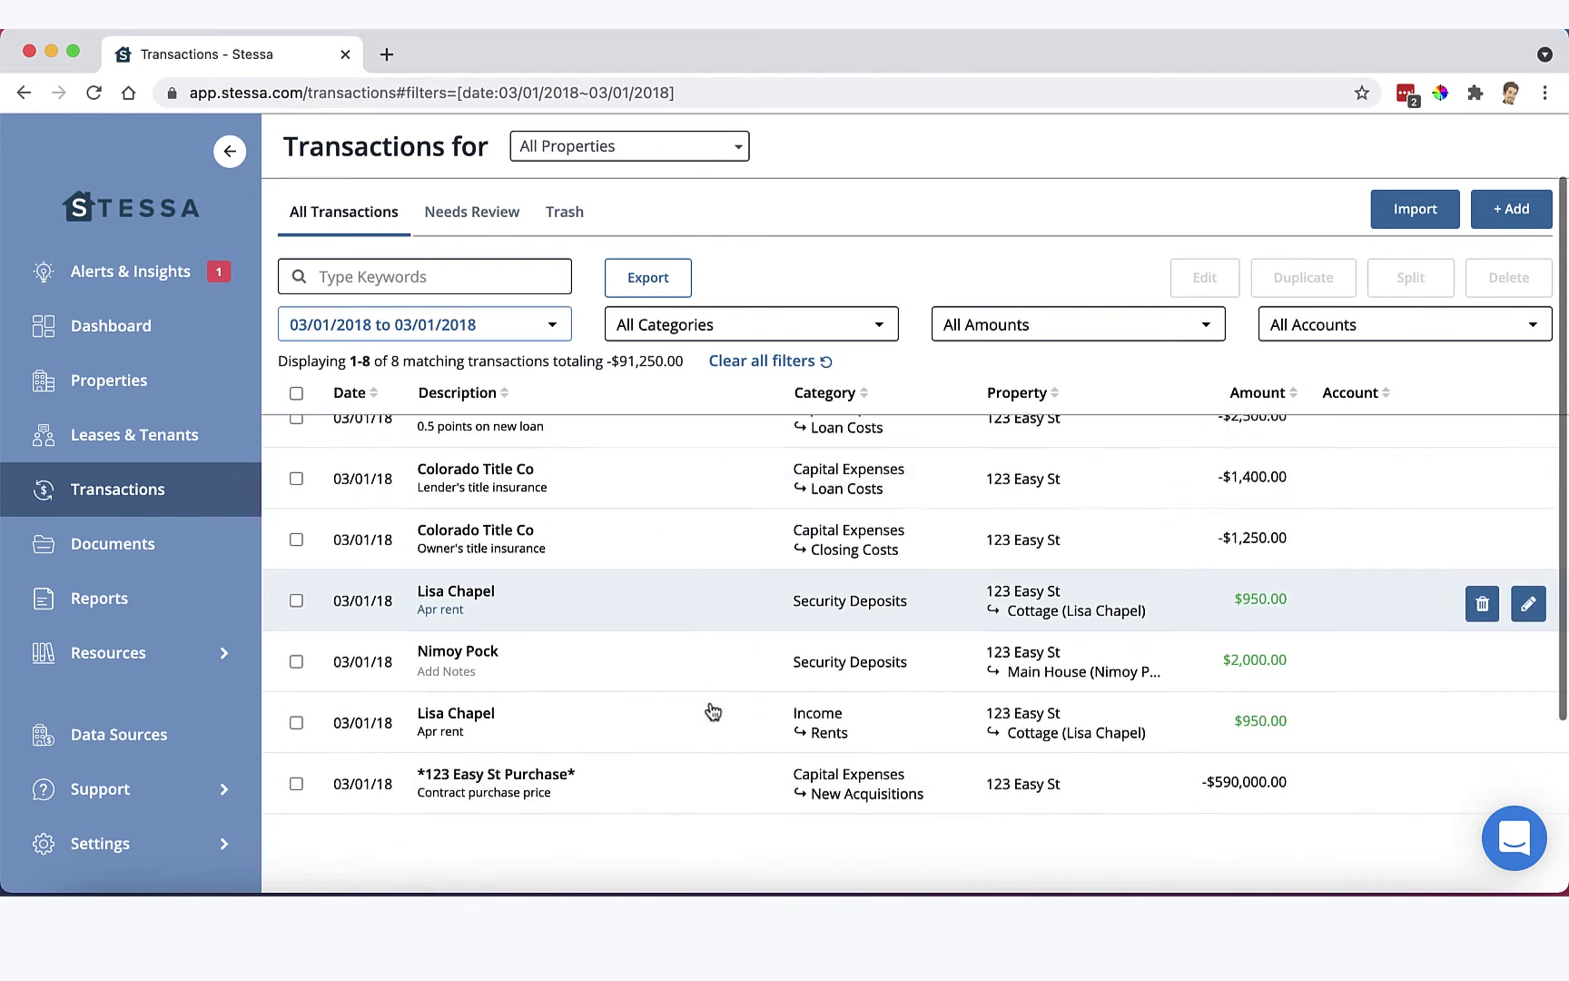
mouse_move(1245, 688)
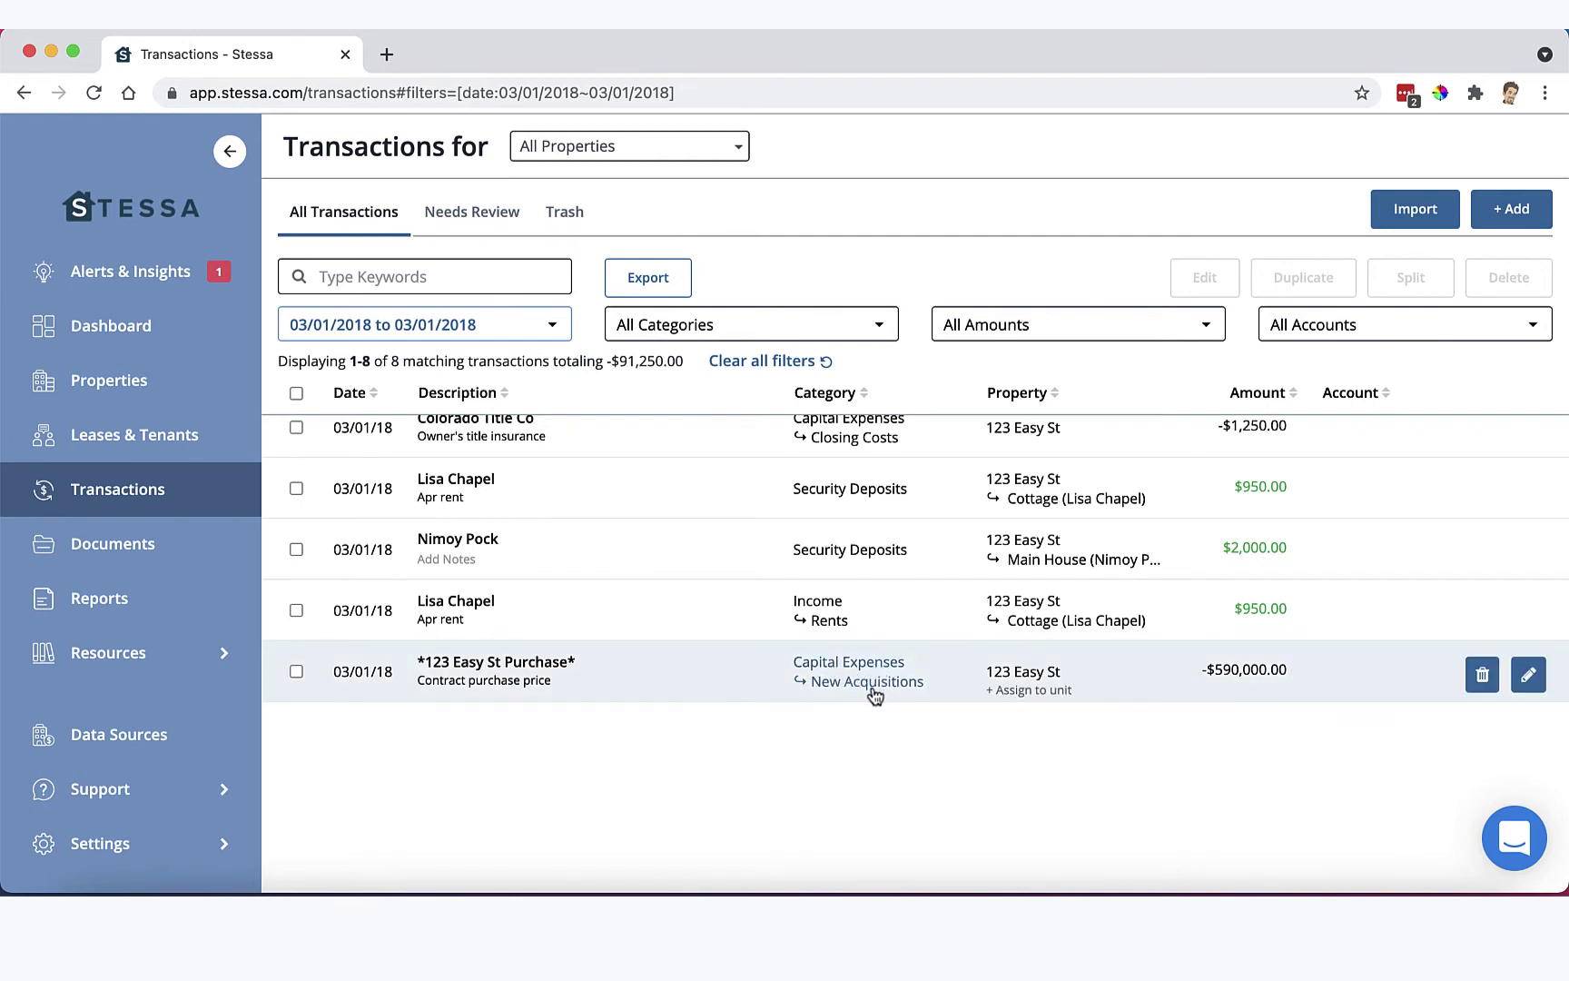
scroll(932, 636, up, 3)
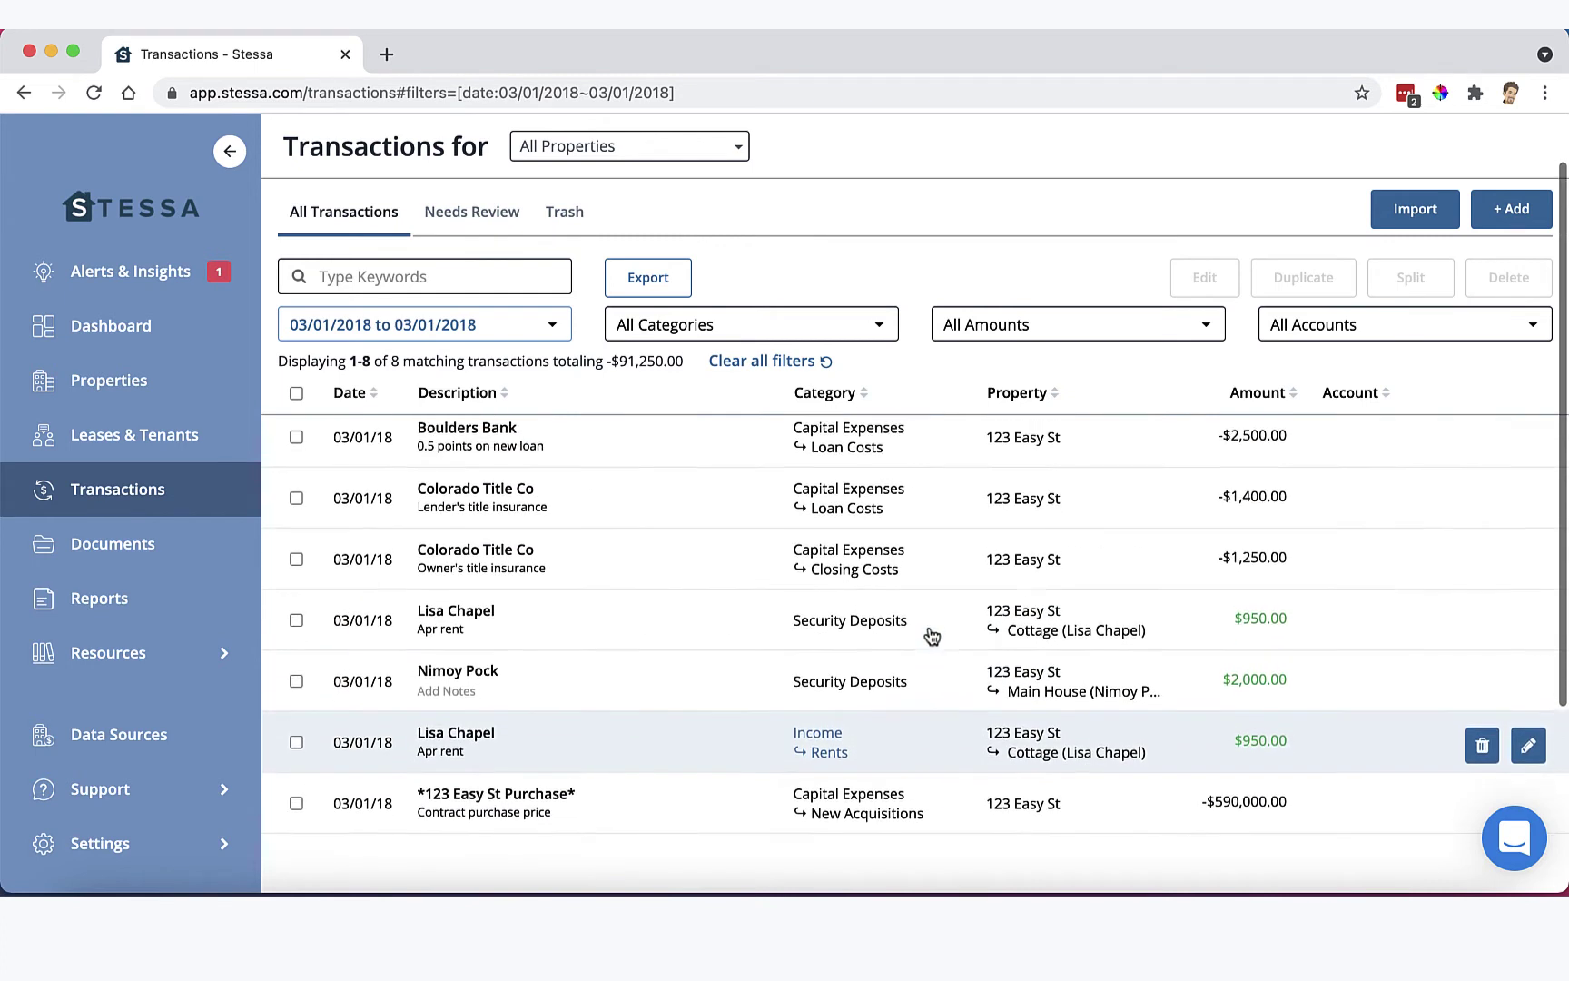
scroll(931, 635, up, 2)
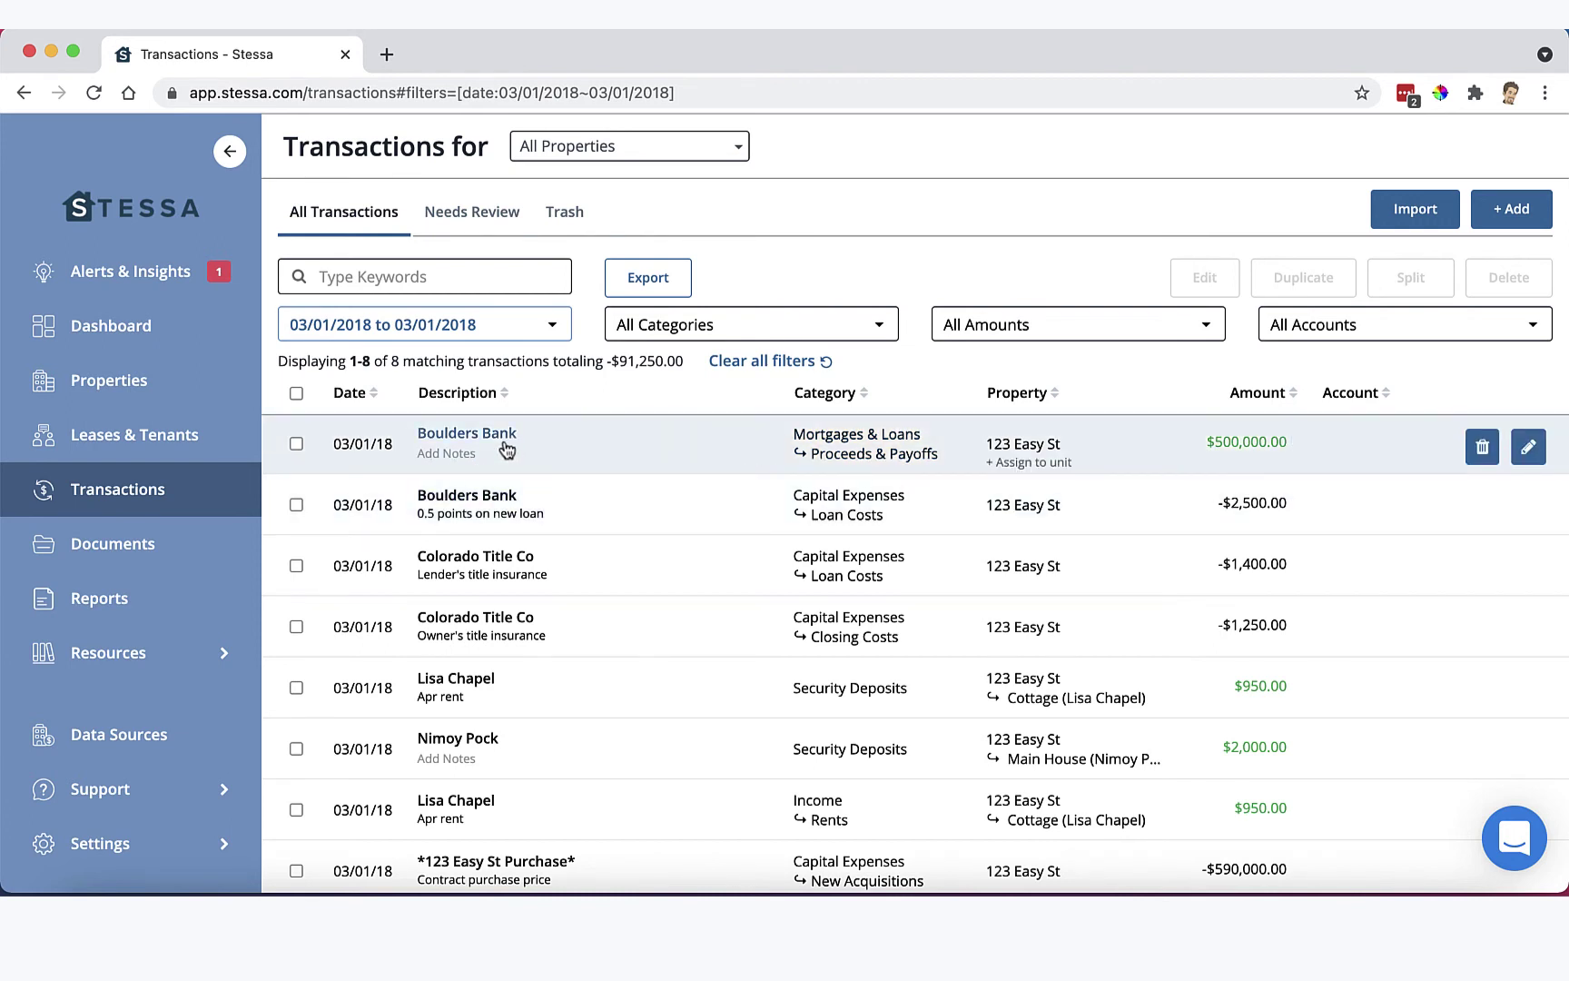
click(550, 325)
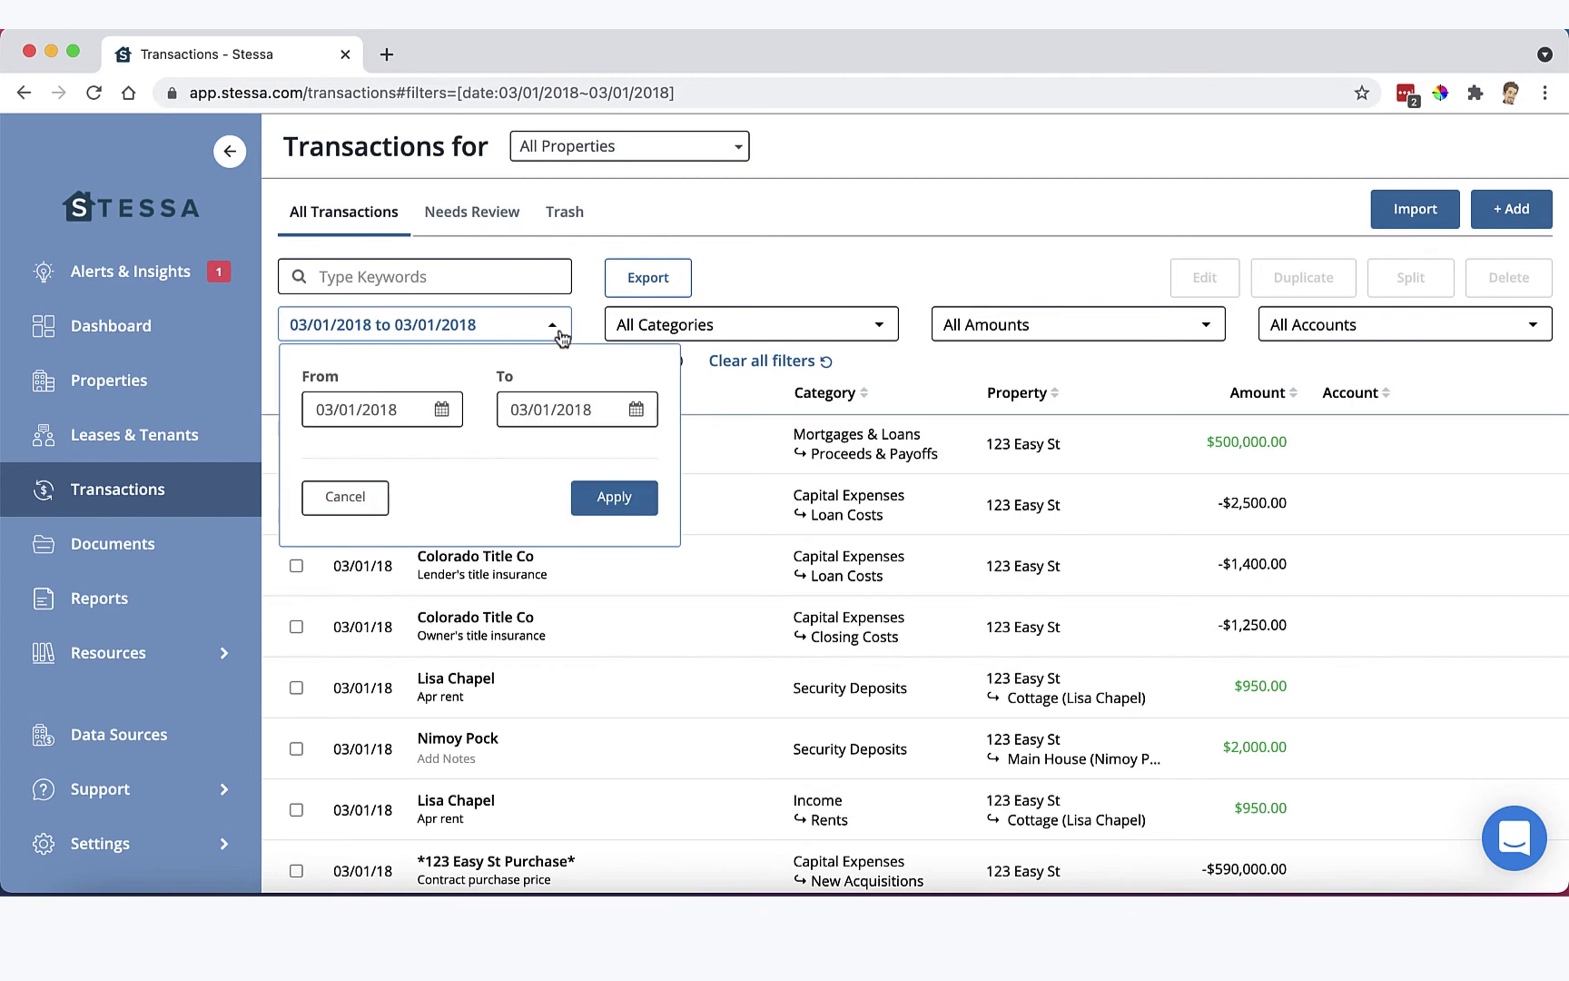
click(345, 498)
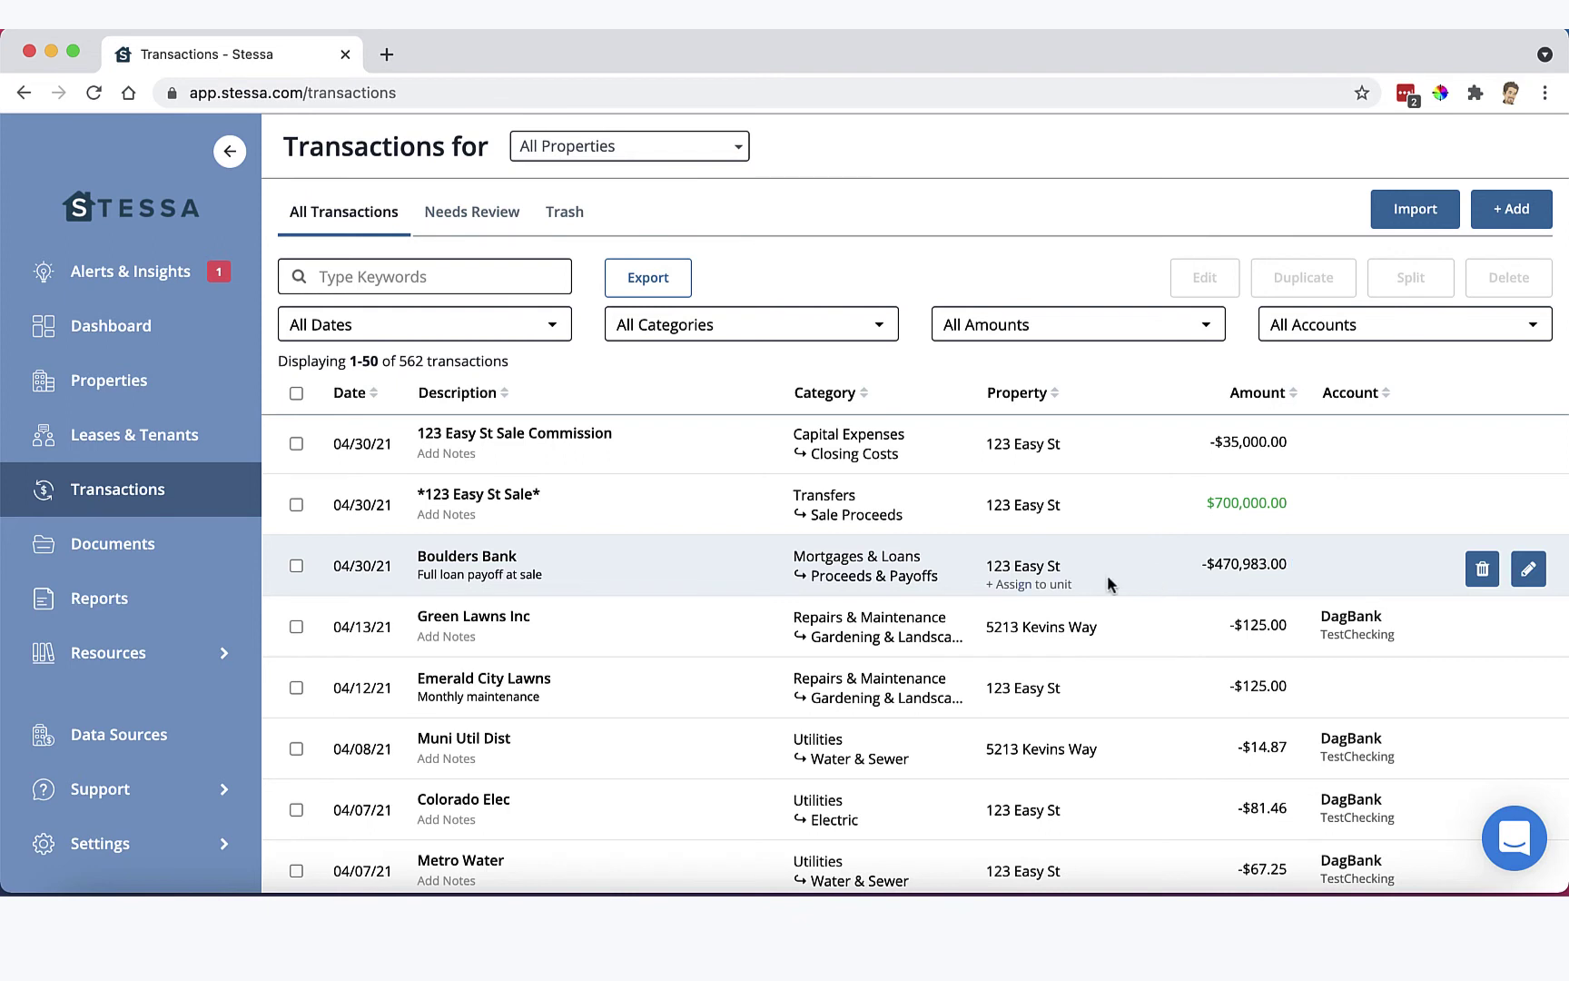
Show the Net Cash Flow report for a custom range from 03/01/2018 to 04/30/2021
click(100, 597)
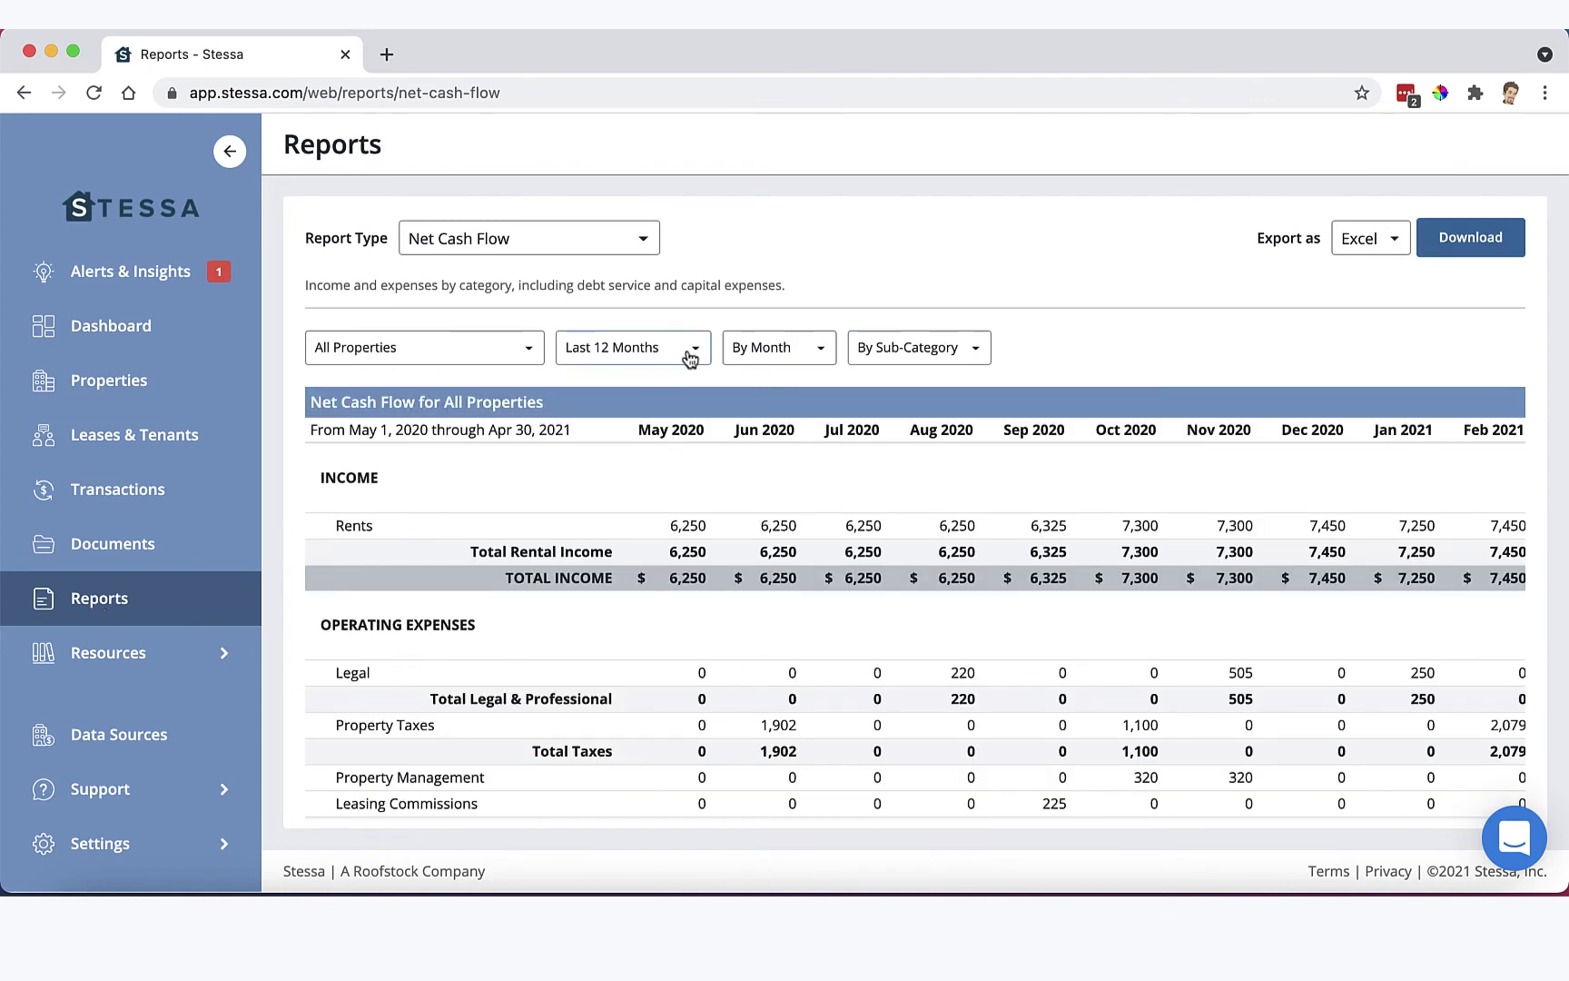
click(687, 358)
click(622, 534)
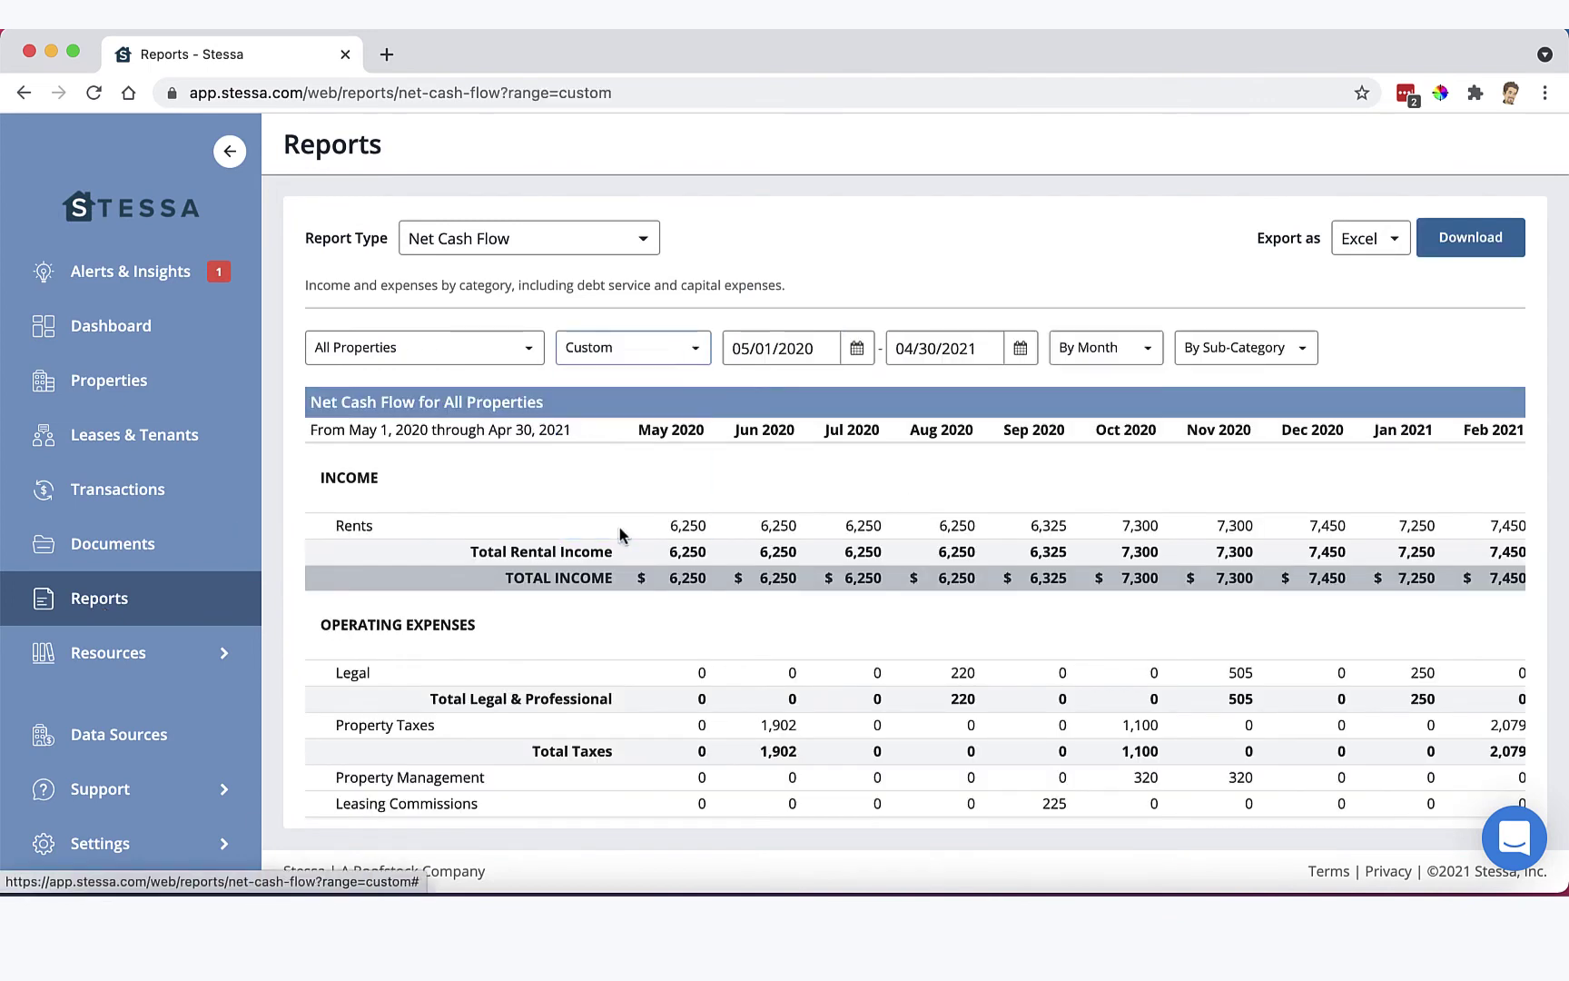
click(746, 348)
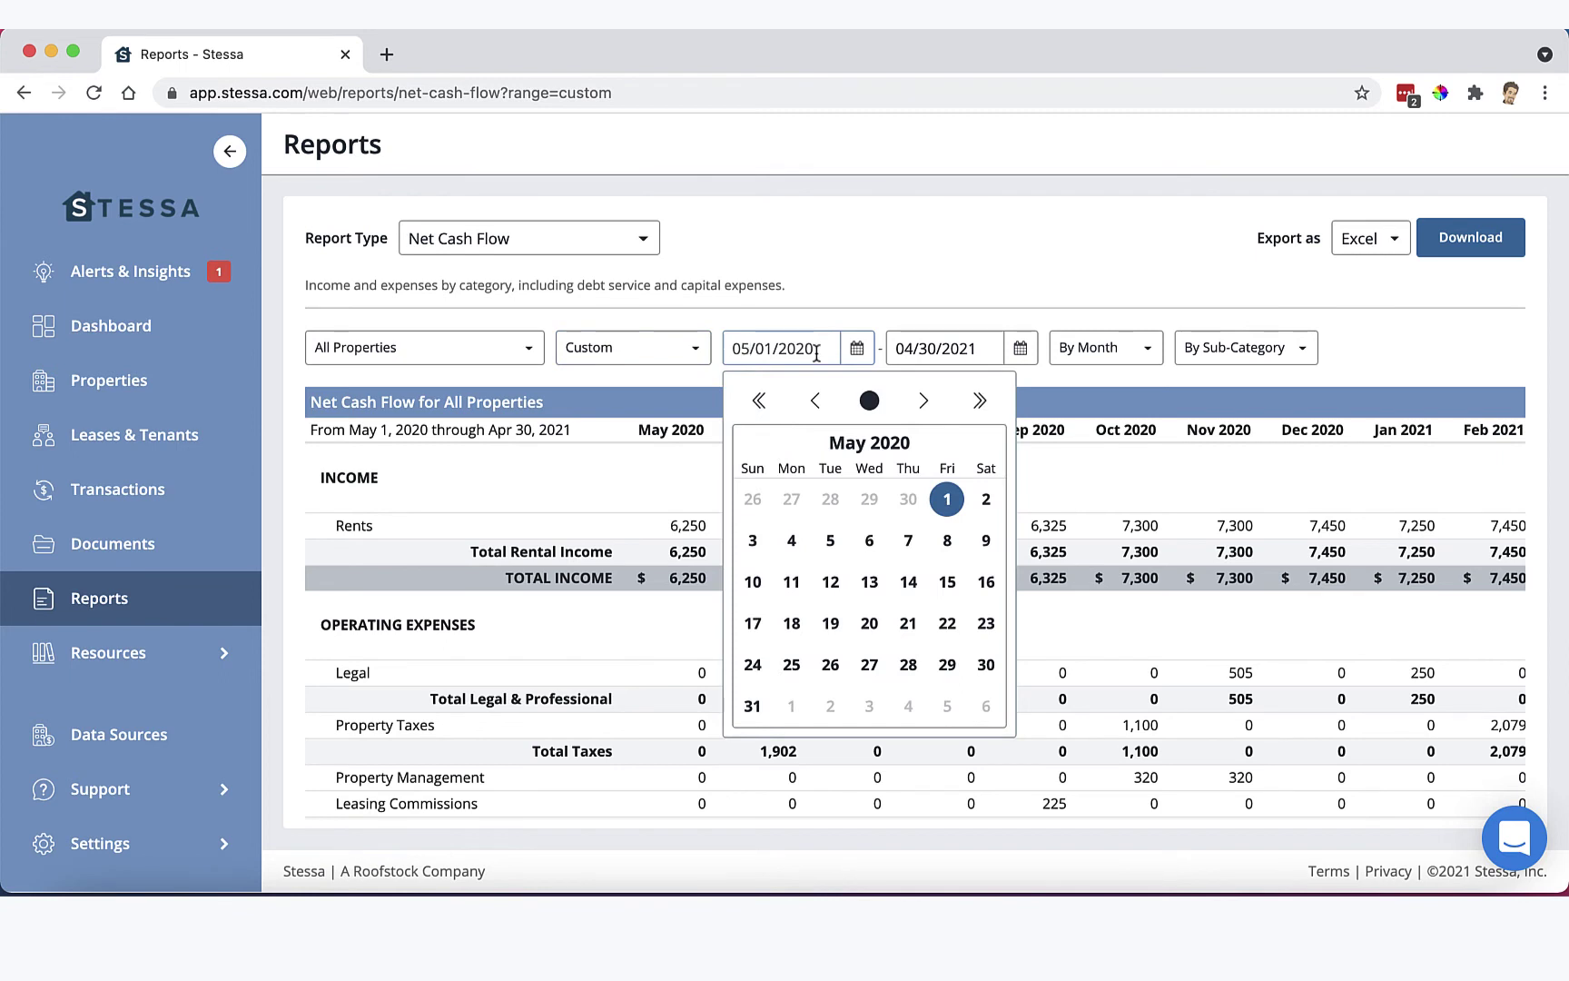
text(3)
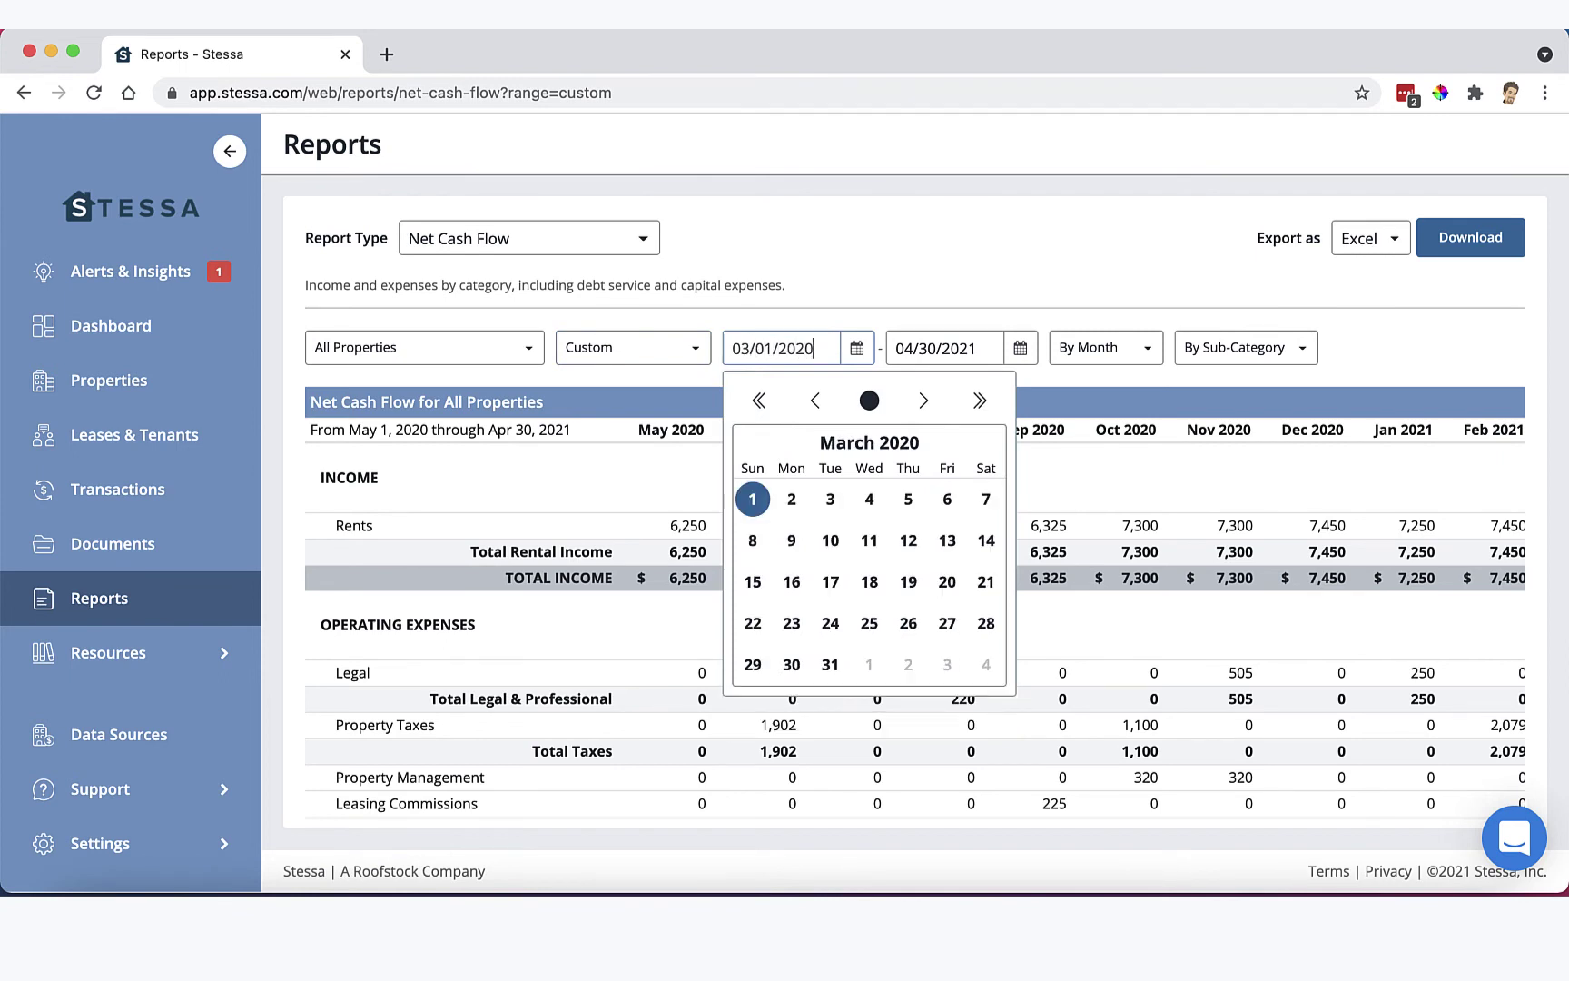
key(BackSpace)
text(8)
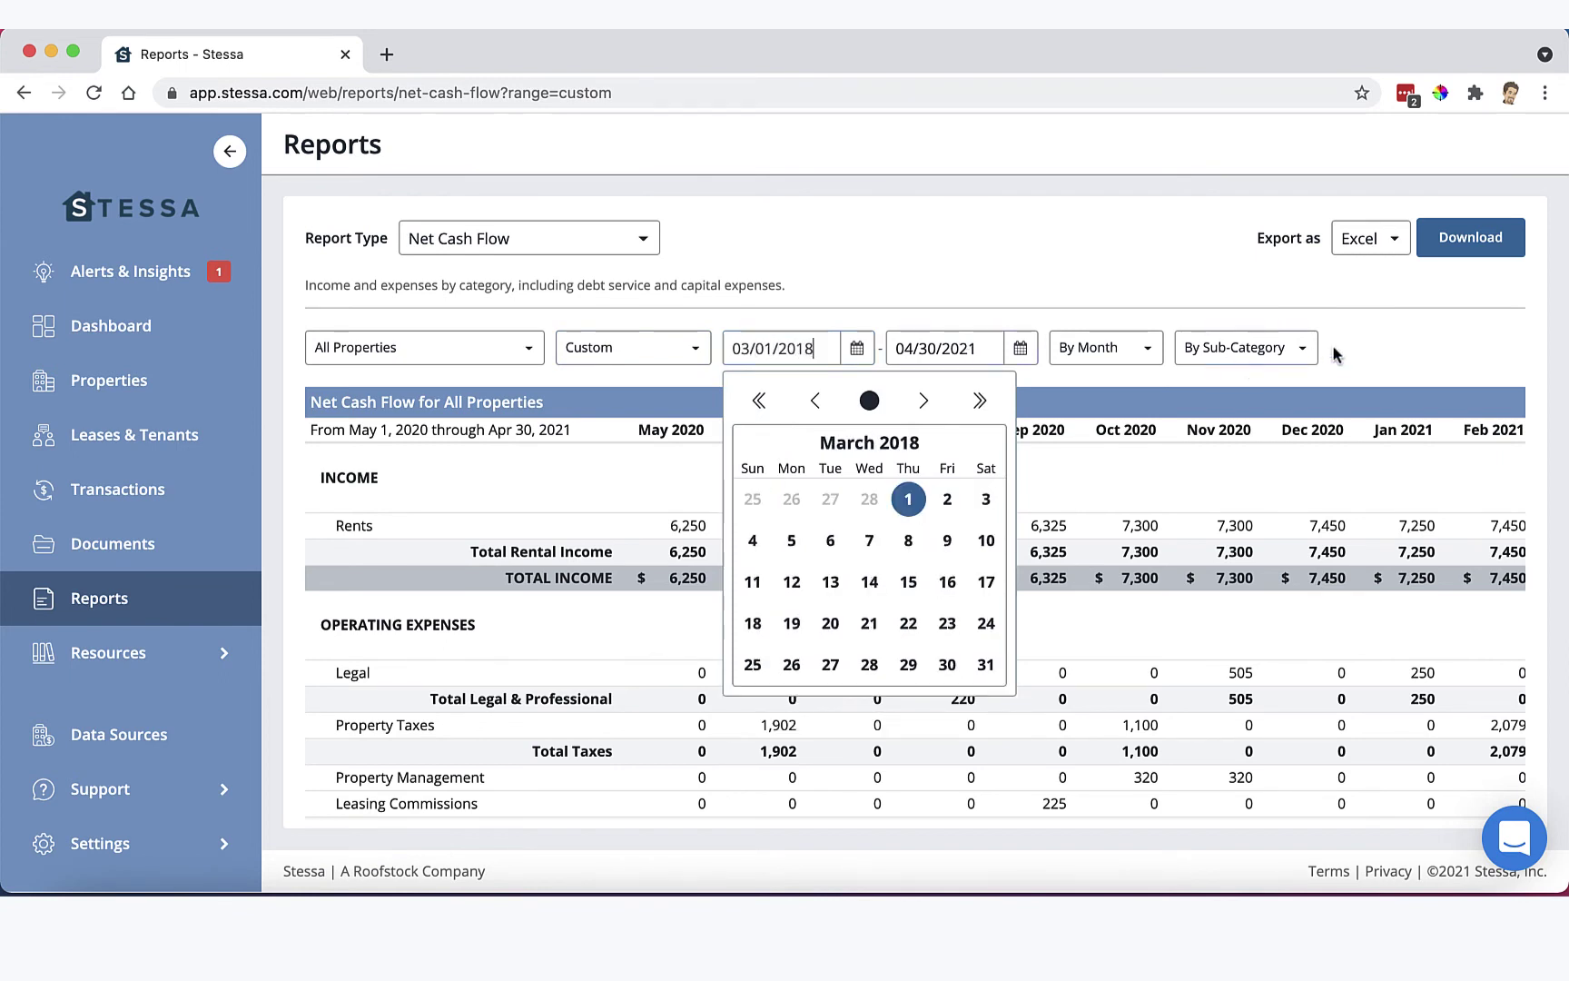
click(1360, 352)
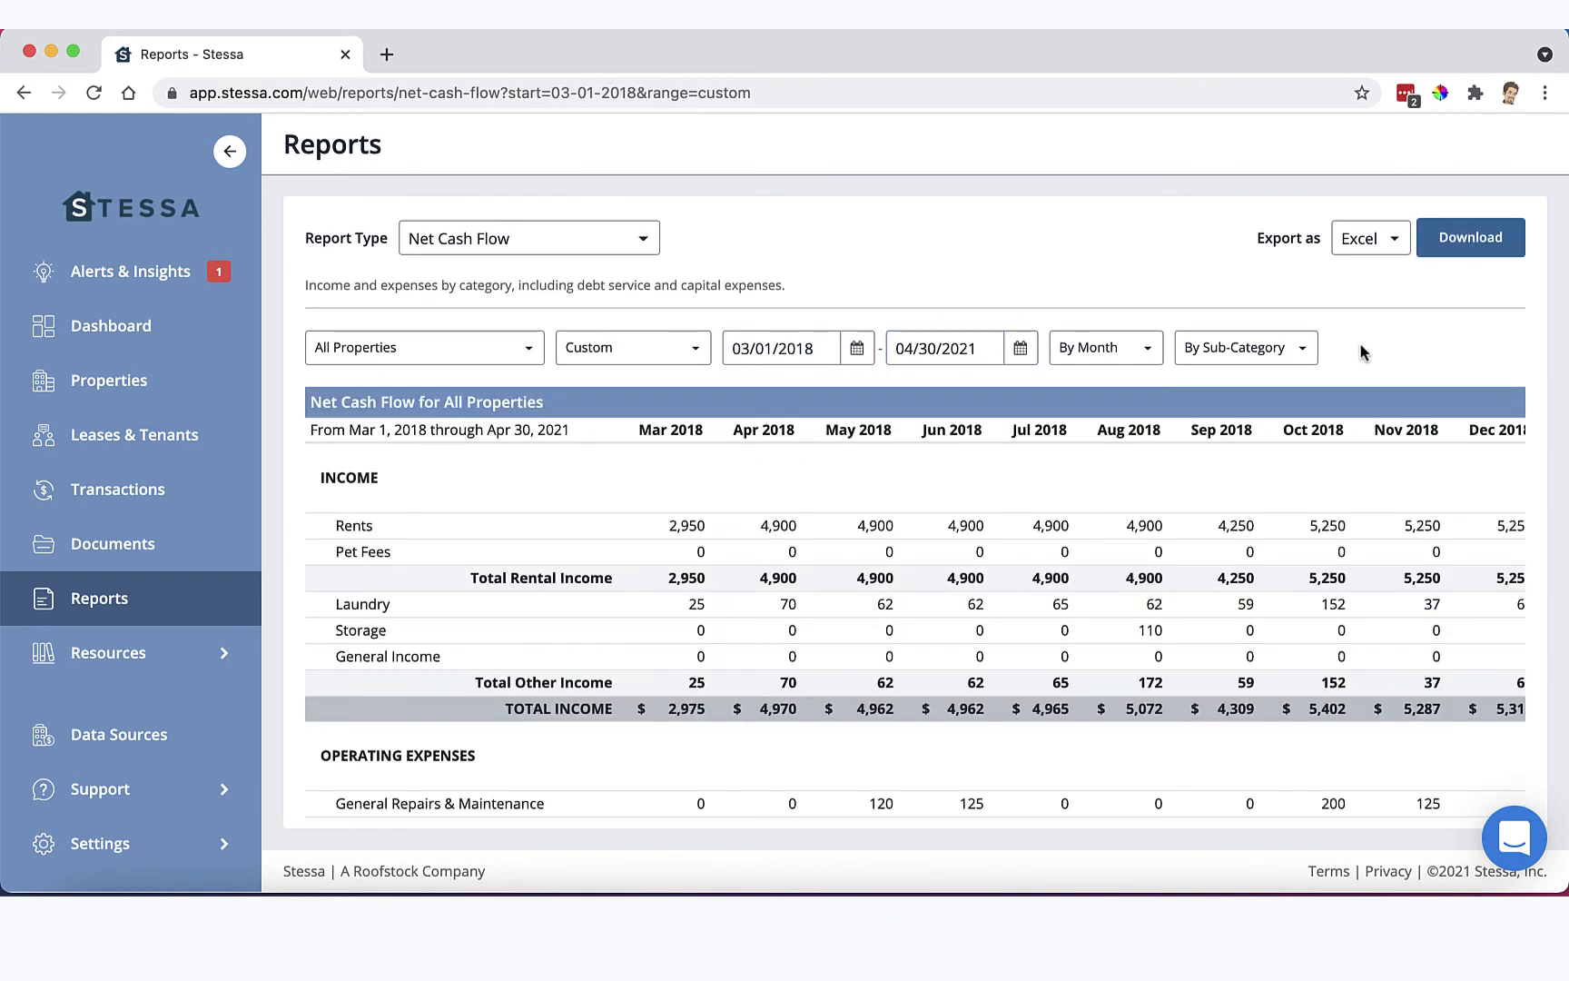
scroll(1079, 608, down, 2)
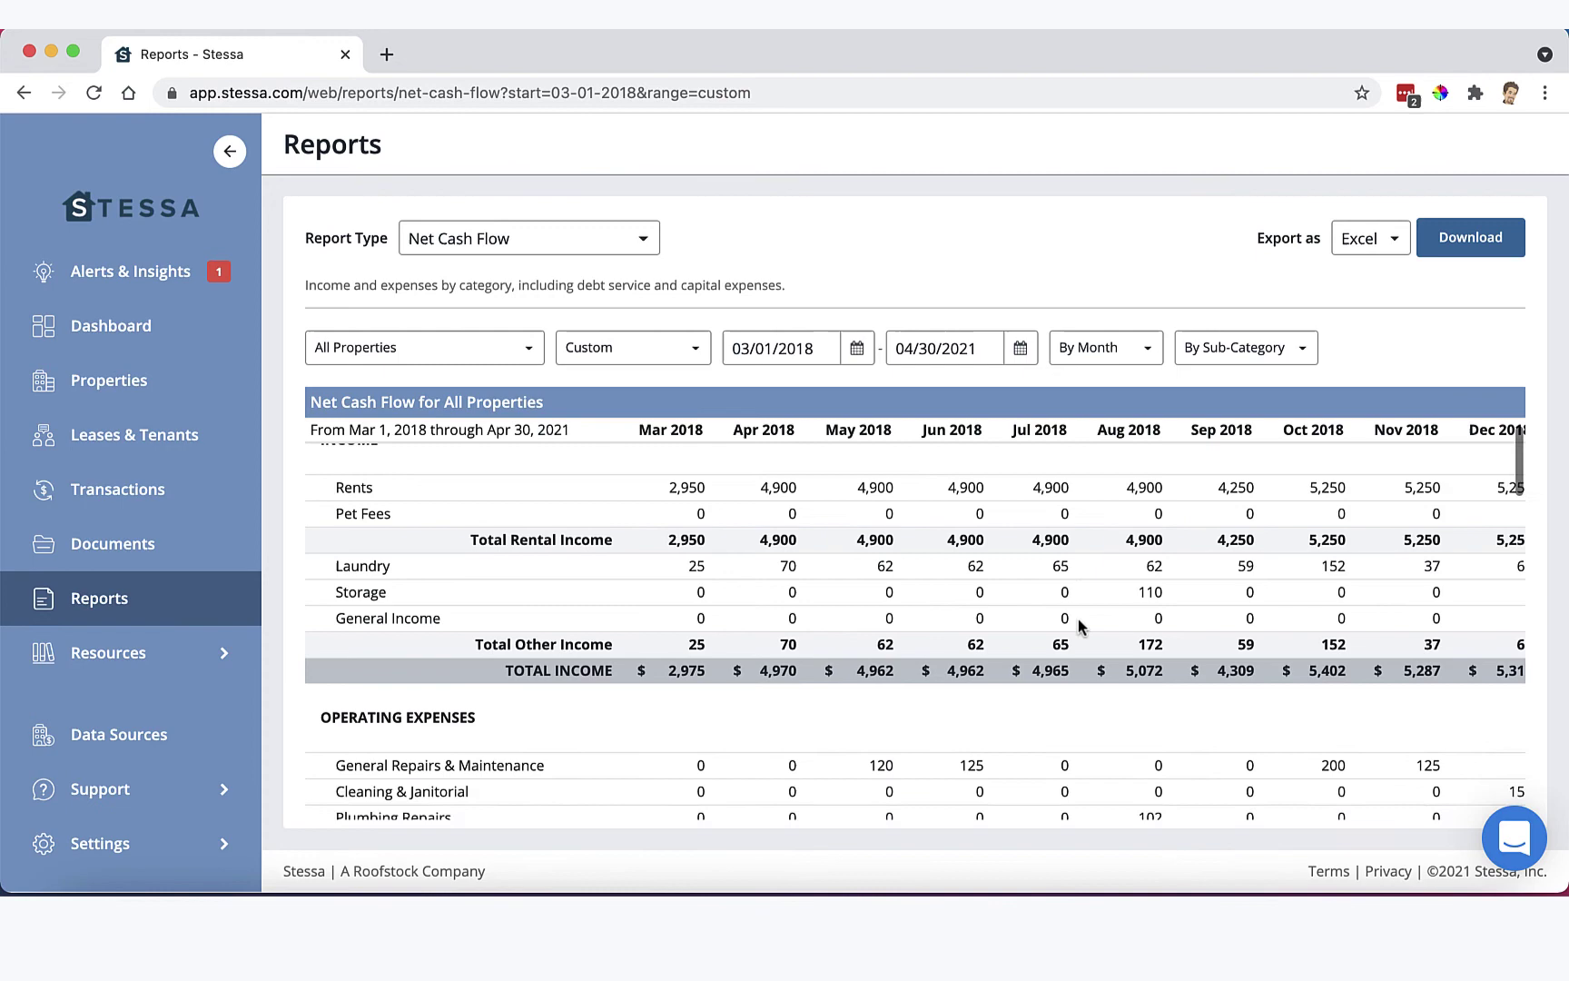
scroll(1079, 624, down, 8)
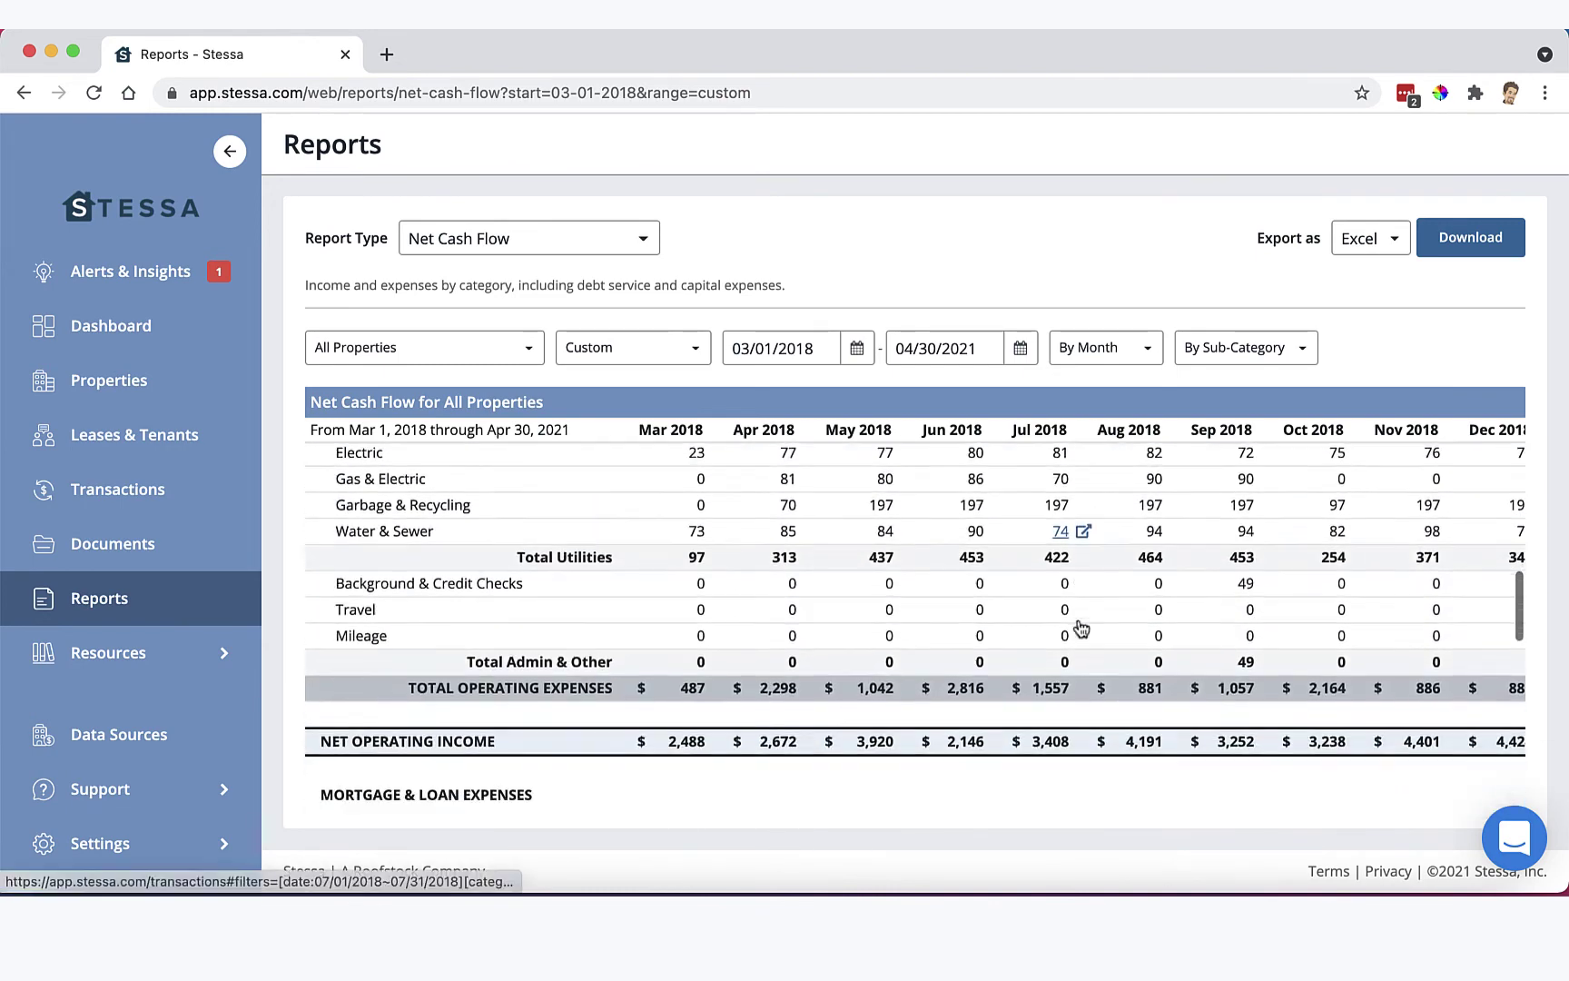
scroll(1078, 627, down, 4)
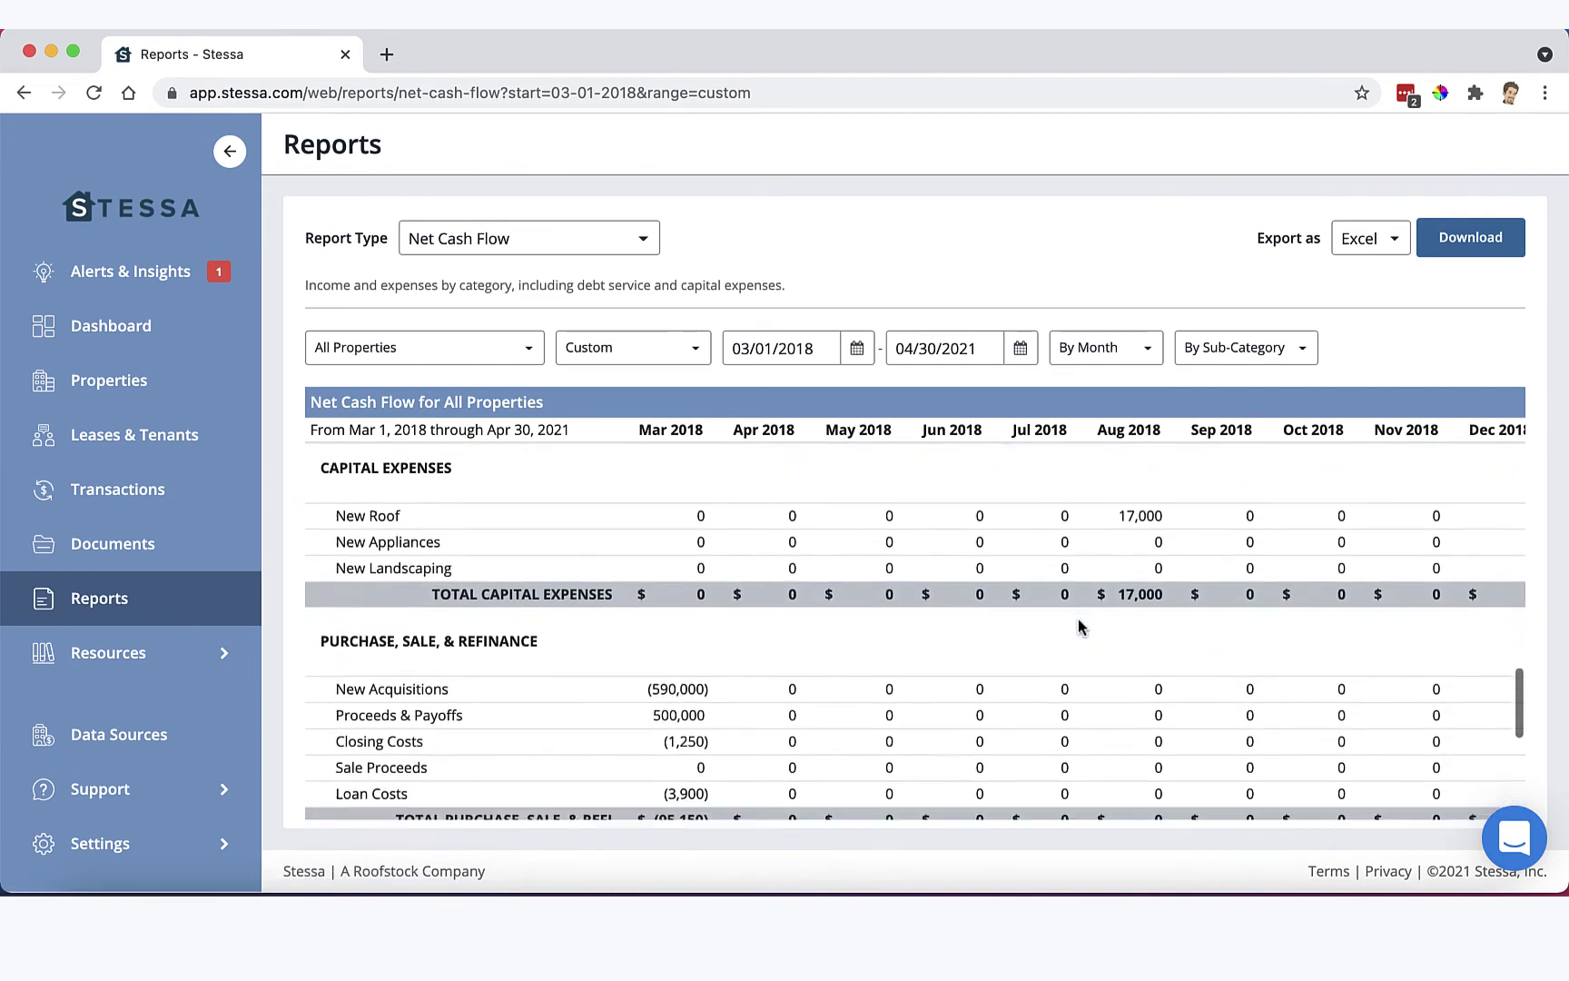
scroll(1078, 626, down, 1)
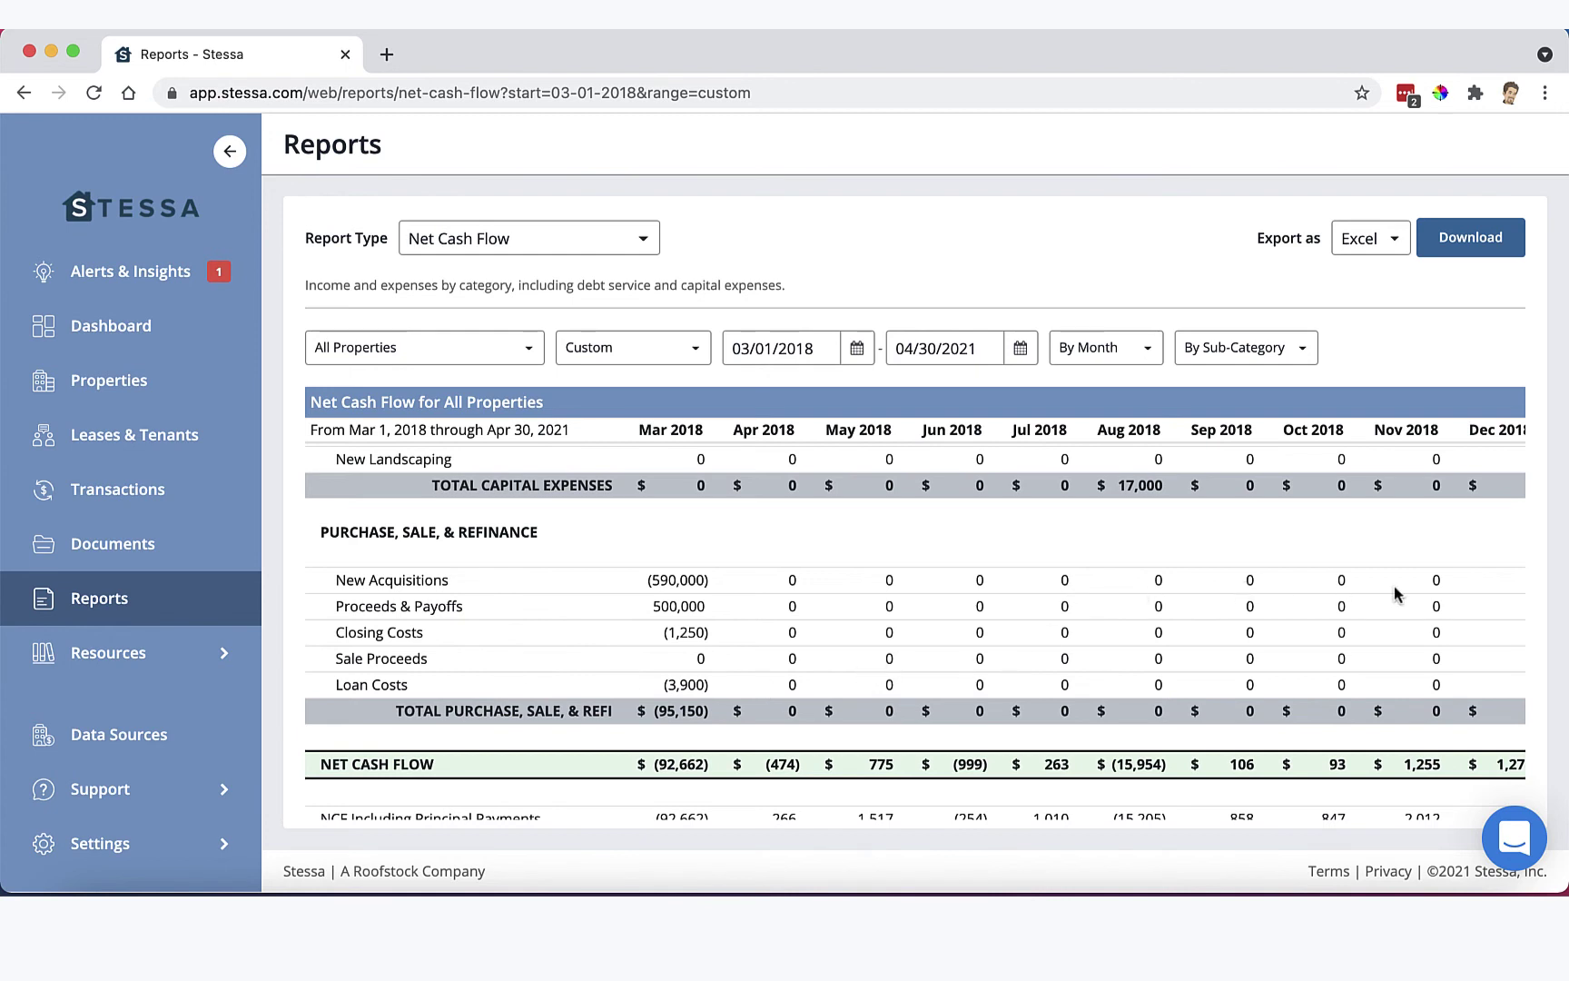
scroll(1477, 624, right, 2)
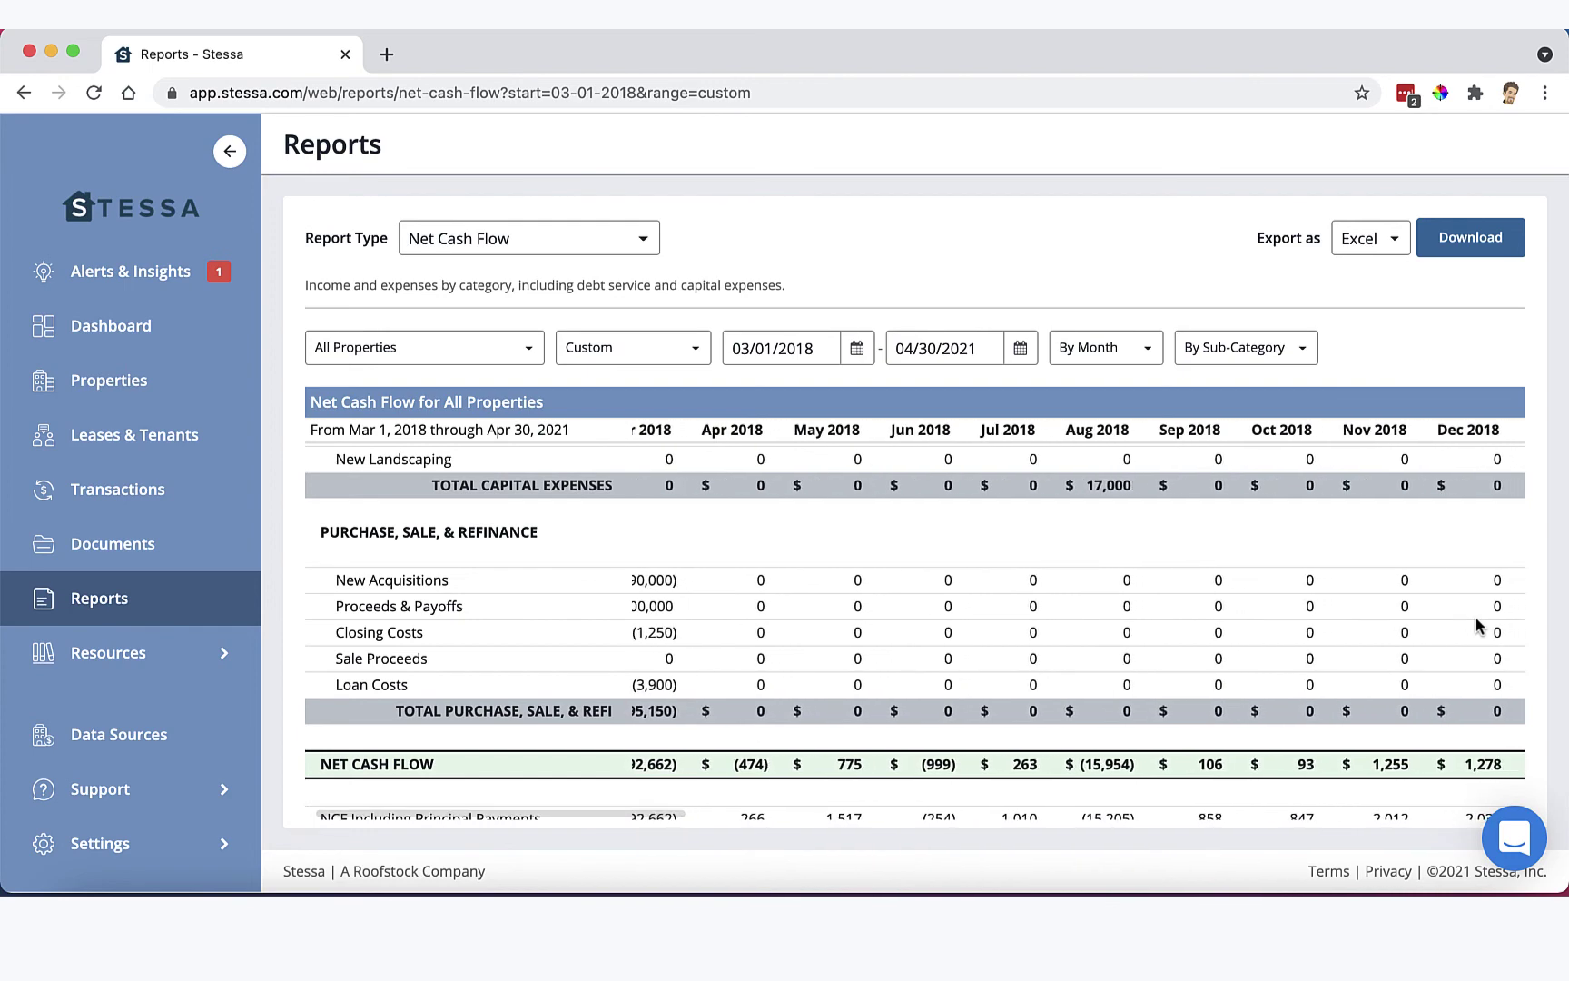
scroll(1477, 625, left, 1)
scroll(1477, 625, right, 10)
scroll(1476, 625, right, 12)
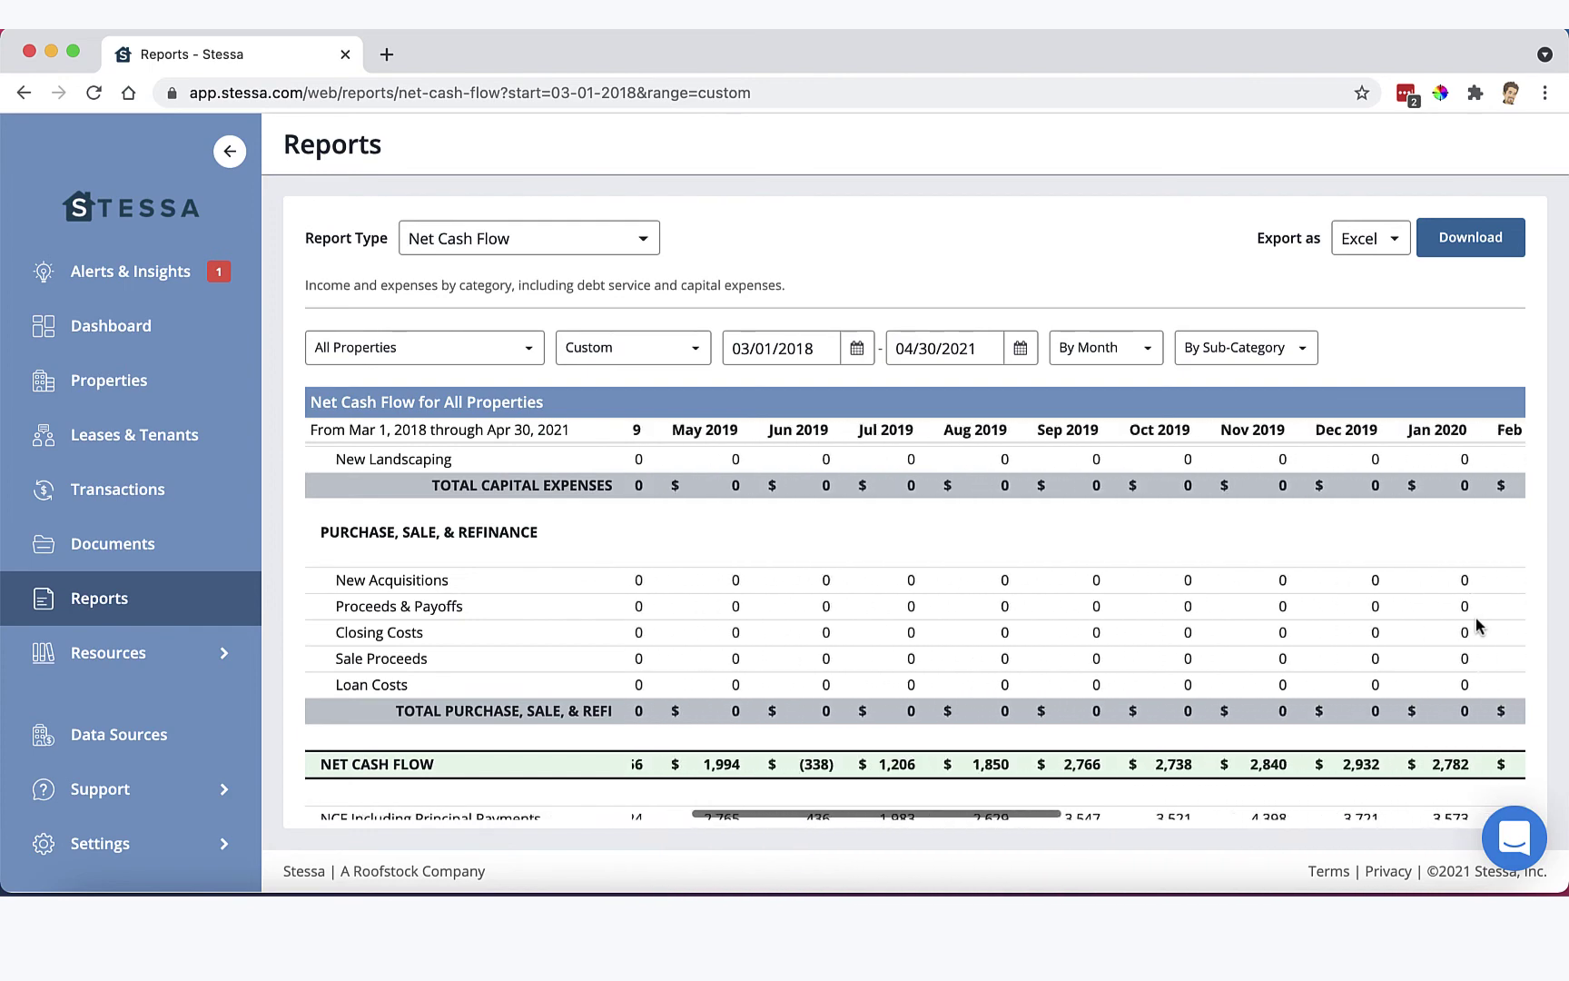
scroll(1477, 619, right, 2)
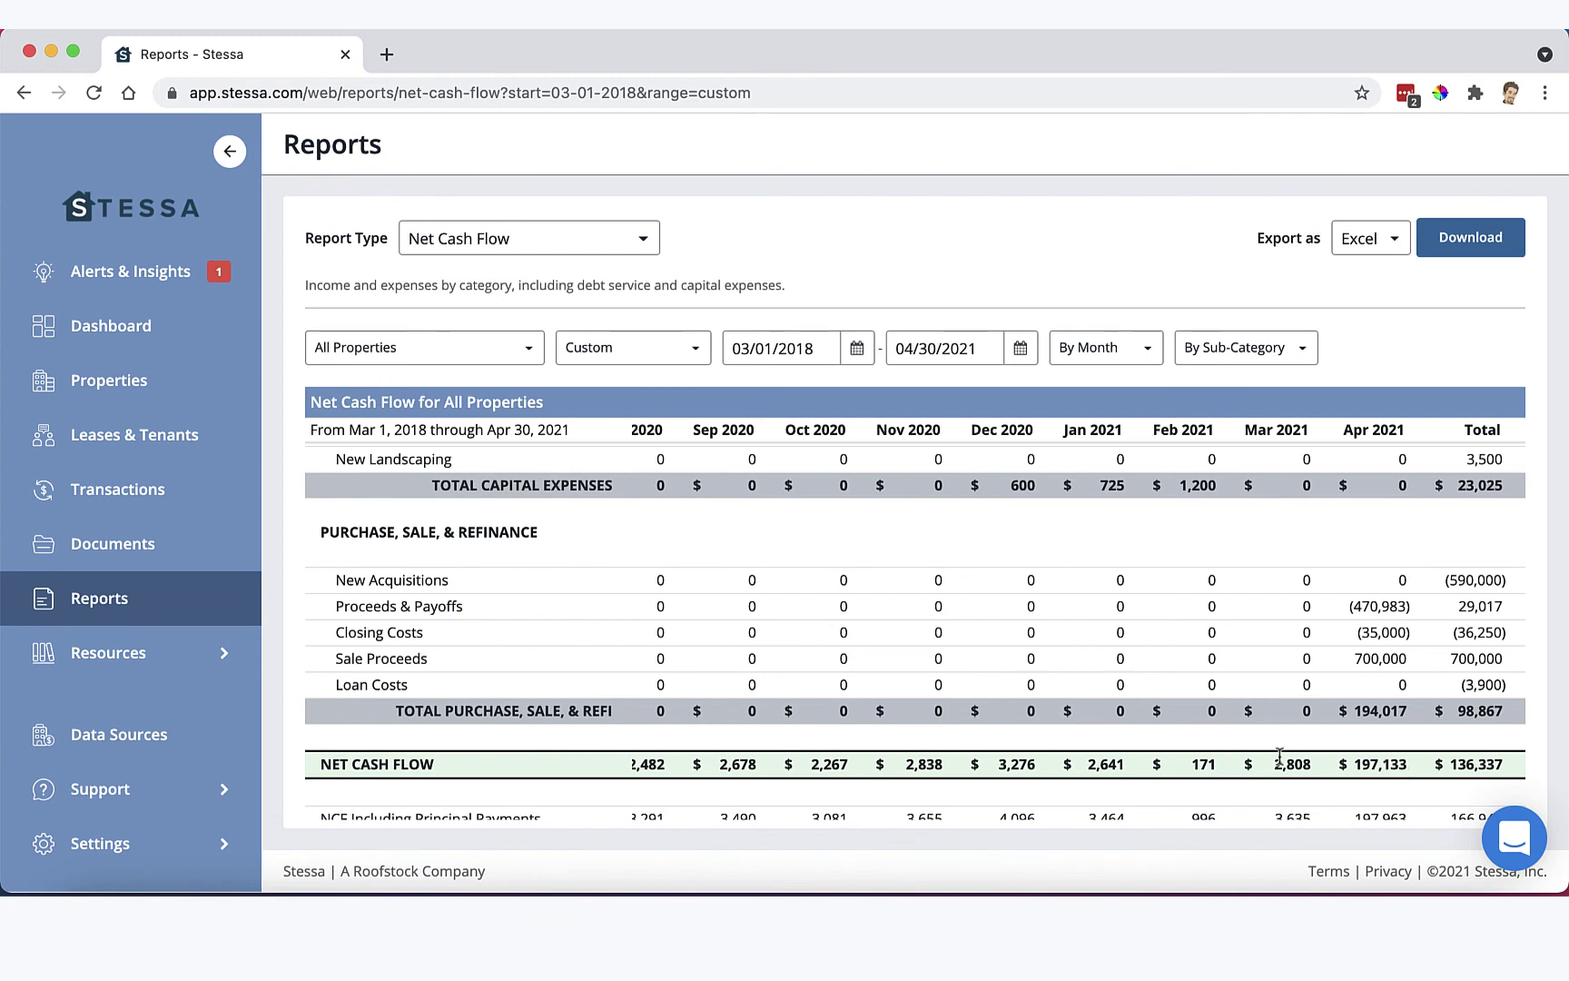
scroll(1149, 743, down, 2)
scroll(1032, 703, left, 10)
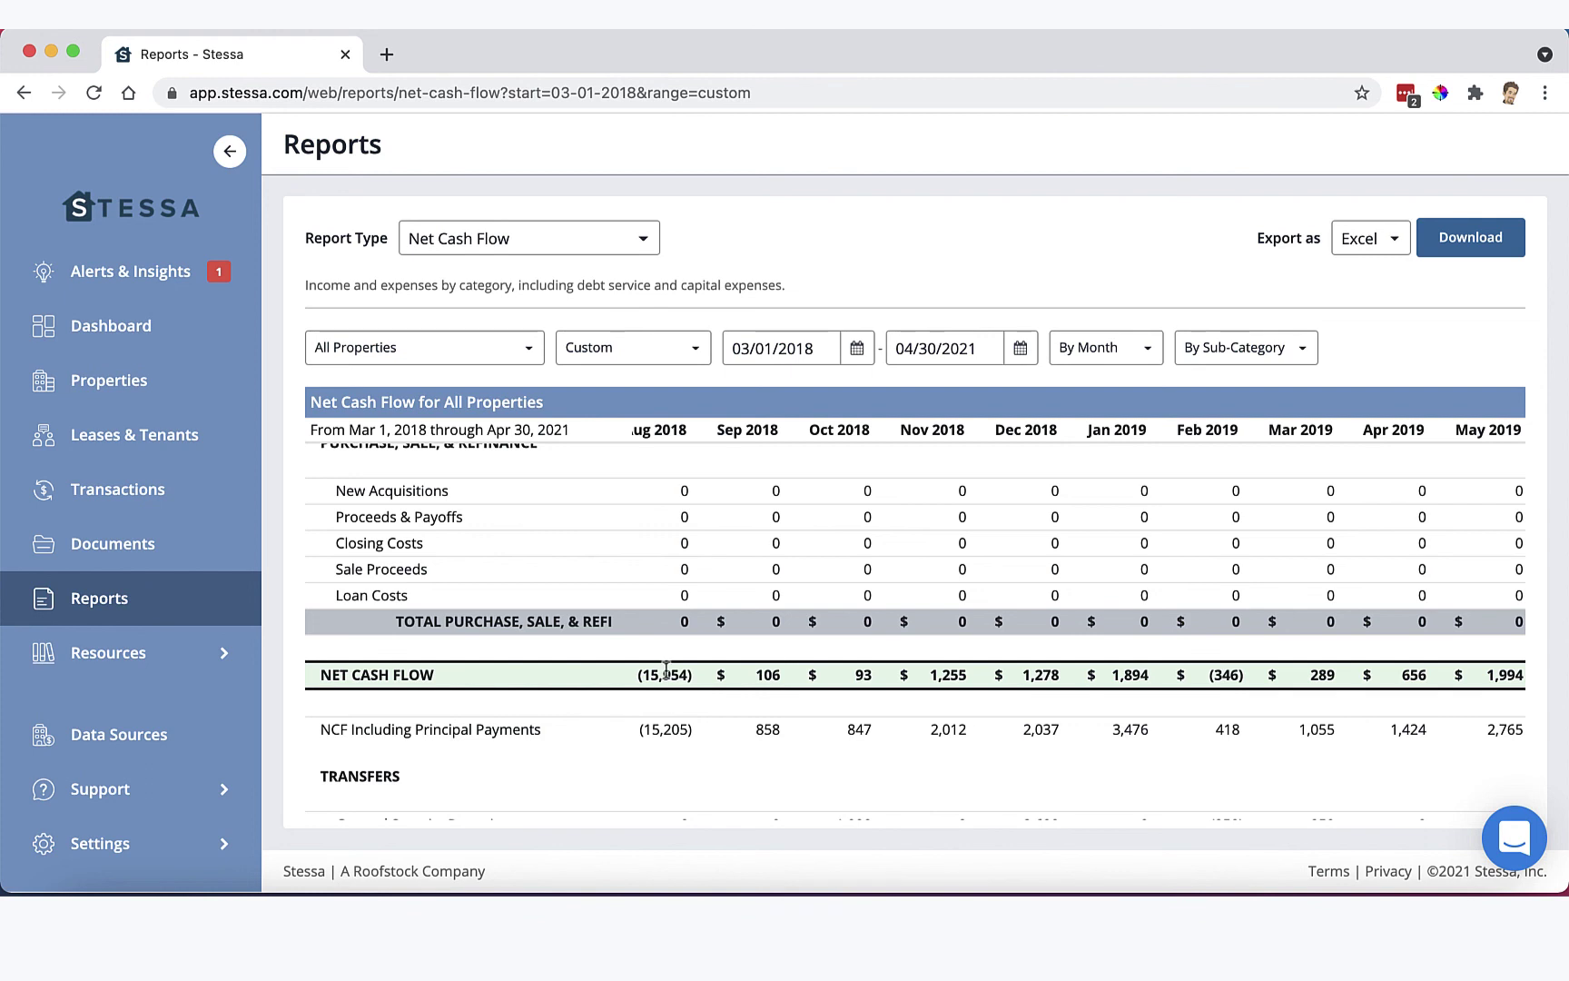
scroll(667, 679, left, 10)
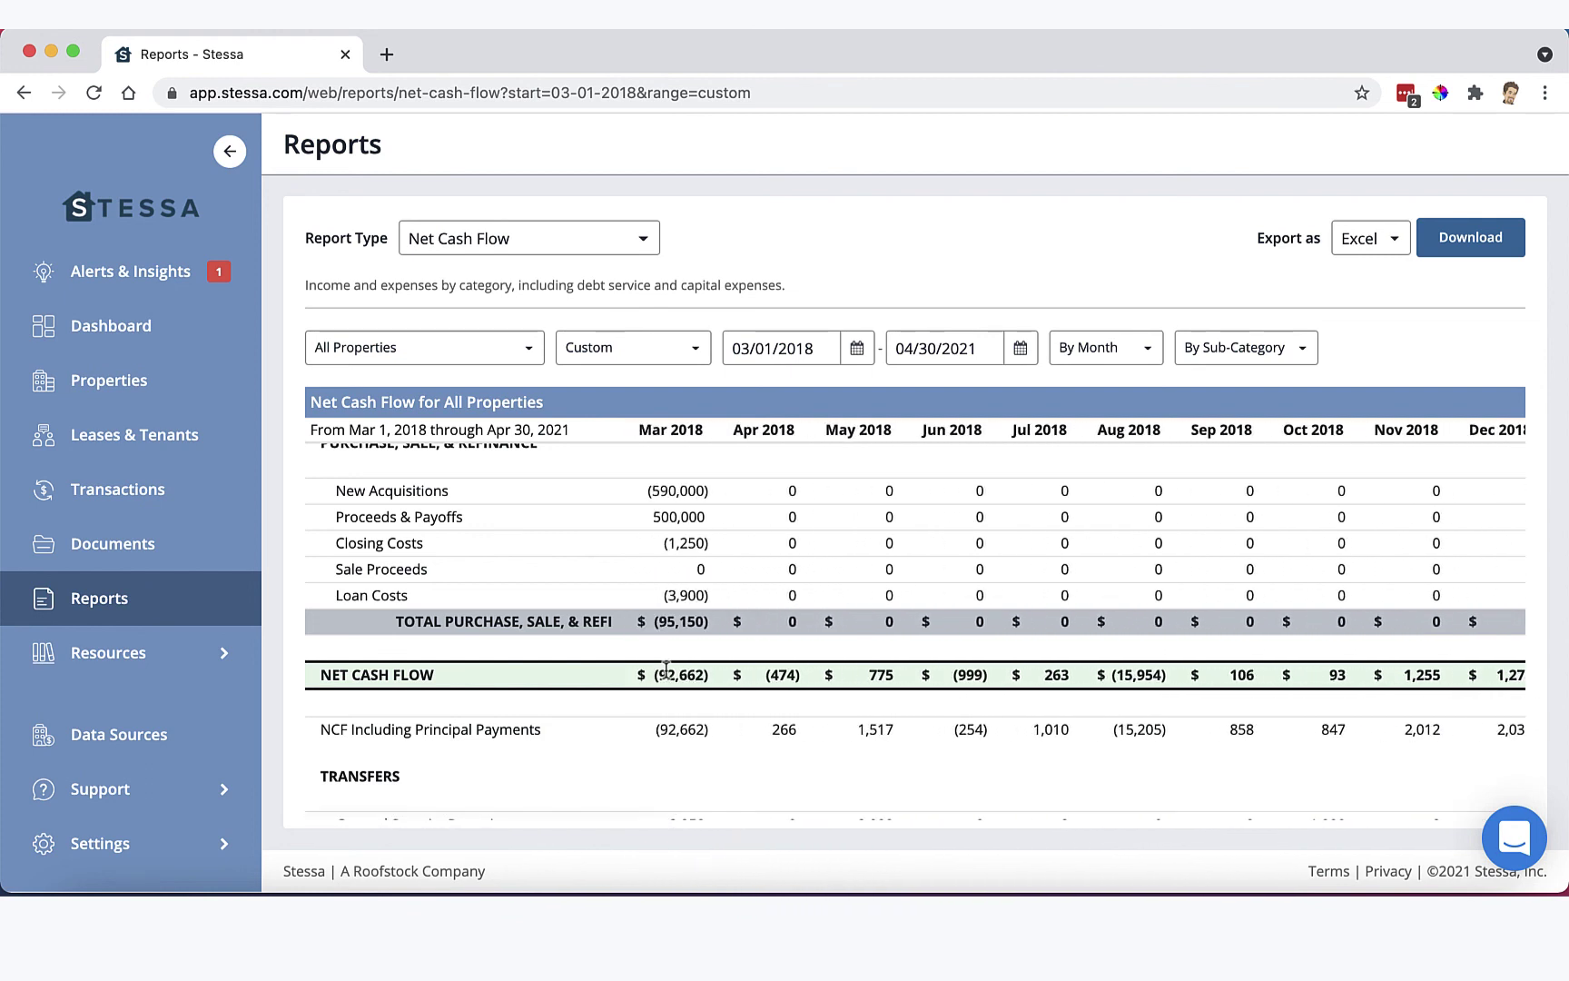